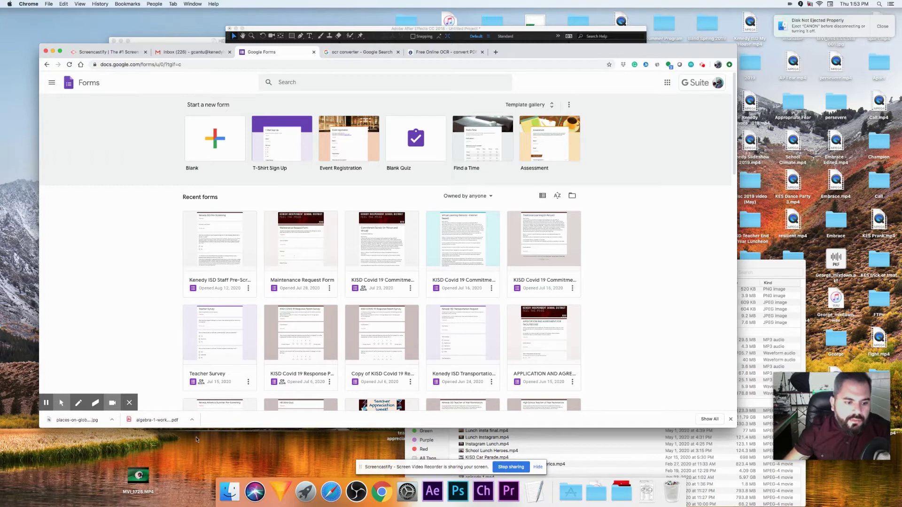
- Open Sample Math Money Worksheets.pdf from the Downloads folder
click(230, 492)
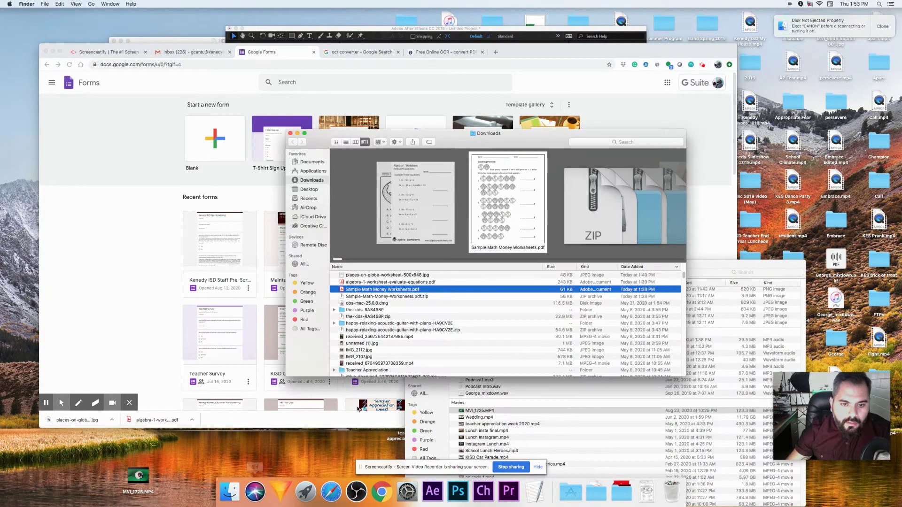
click(391, 298)
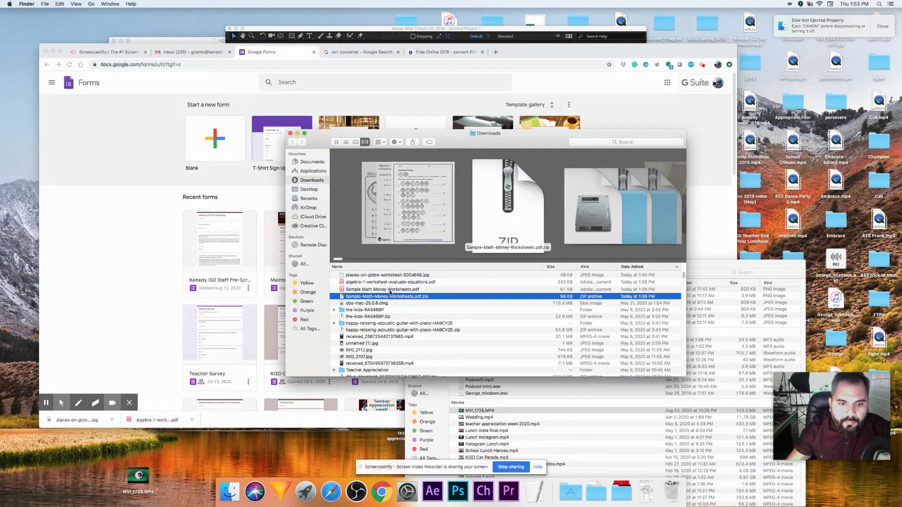
click(390, 290)
double_click(390, 290)
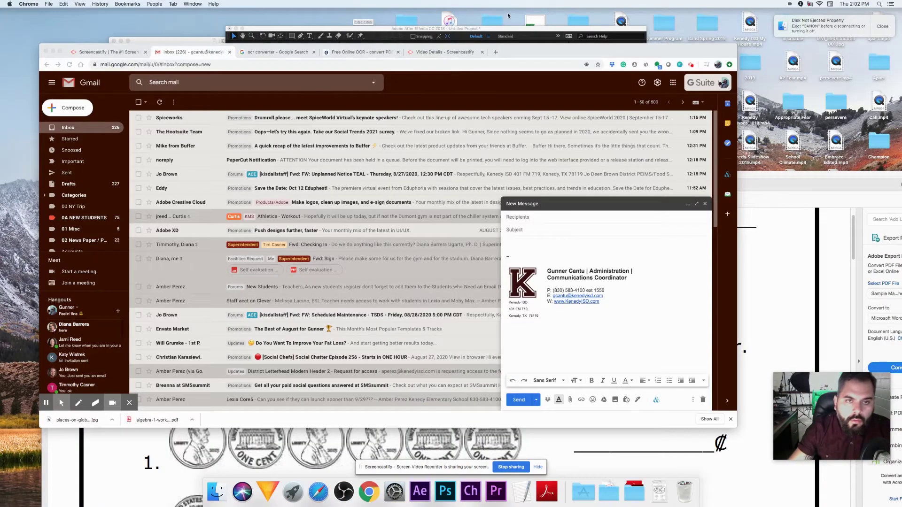
- Minimize the new message draft in Gmail and open Google Forms from the Google apps list
click(496, 53)
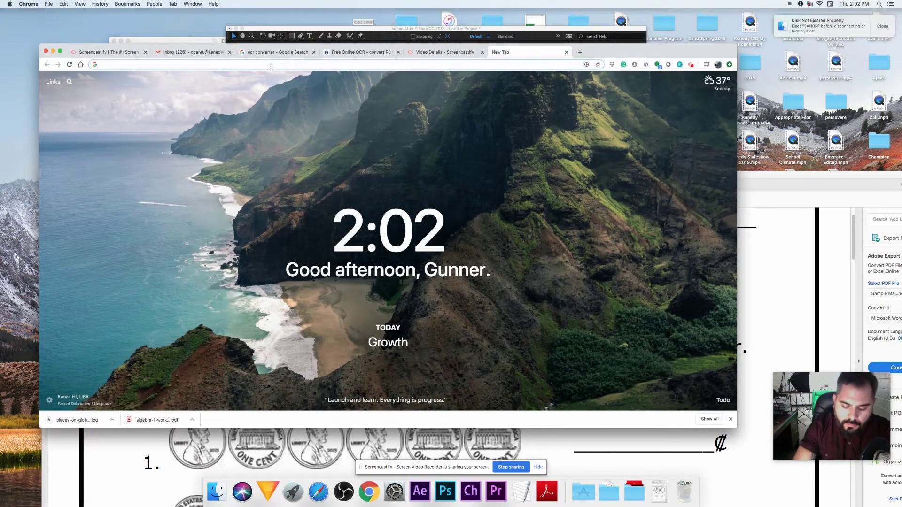
click(170, 53)
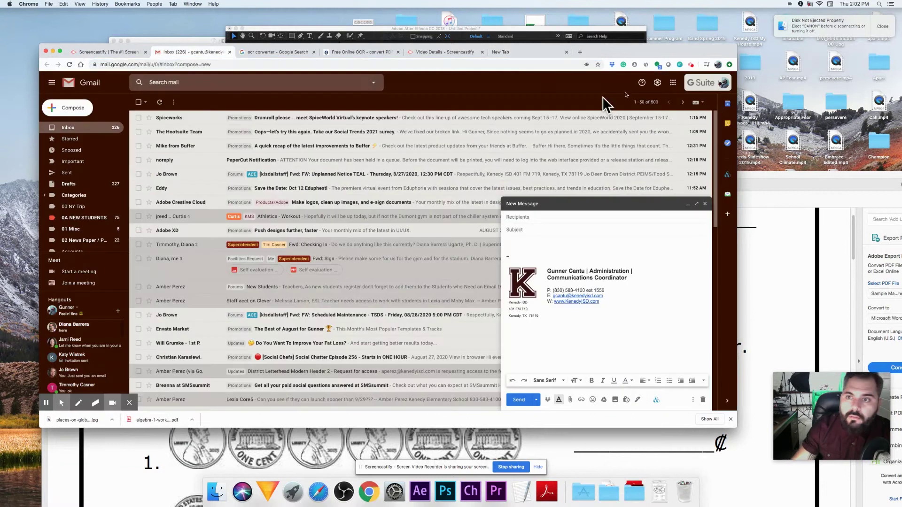
click(674, 83)
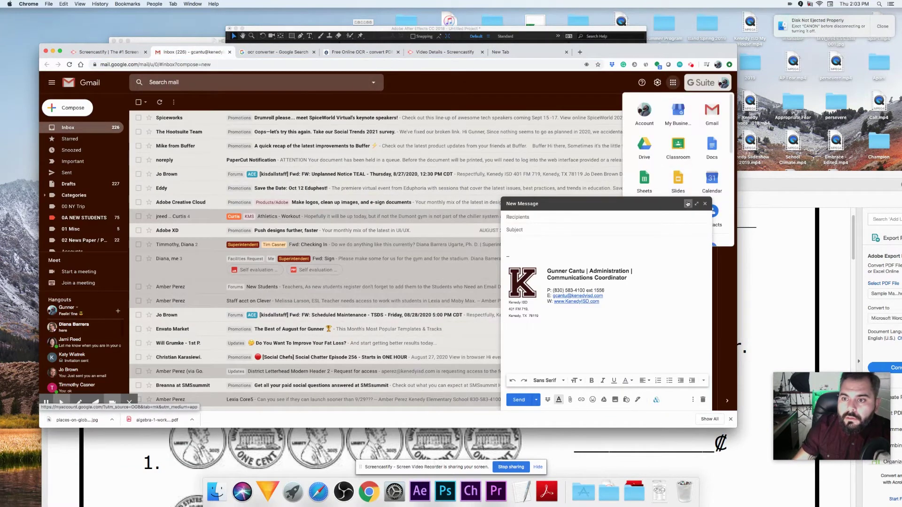
click(688, 204)
scroll(683, 192, down, 5)
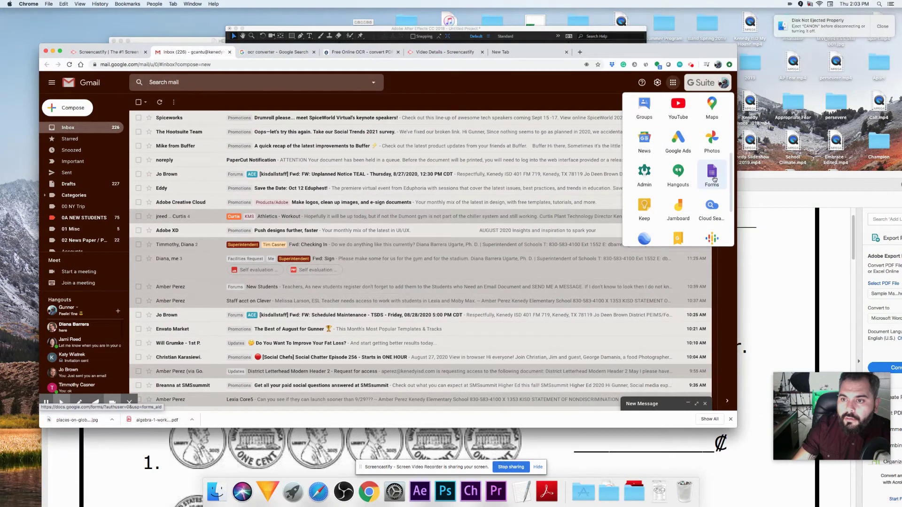
click(710, 182)
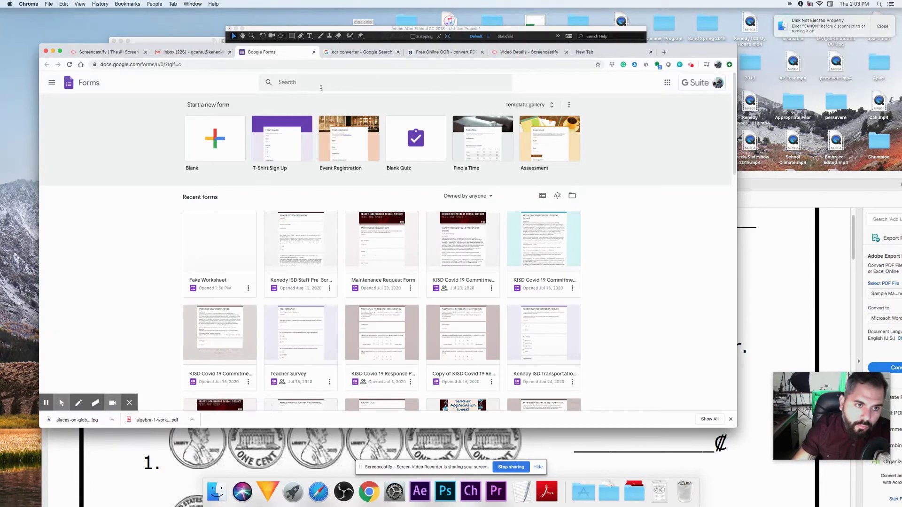
- Create a blank form titled "Fake Worksheet 1" and apply that title as the form's file name
click(224, 142)
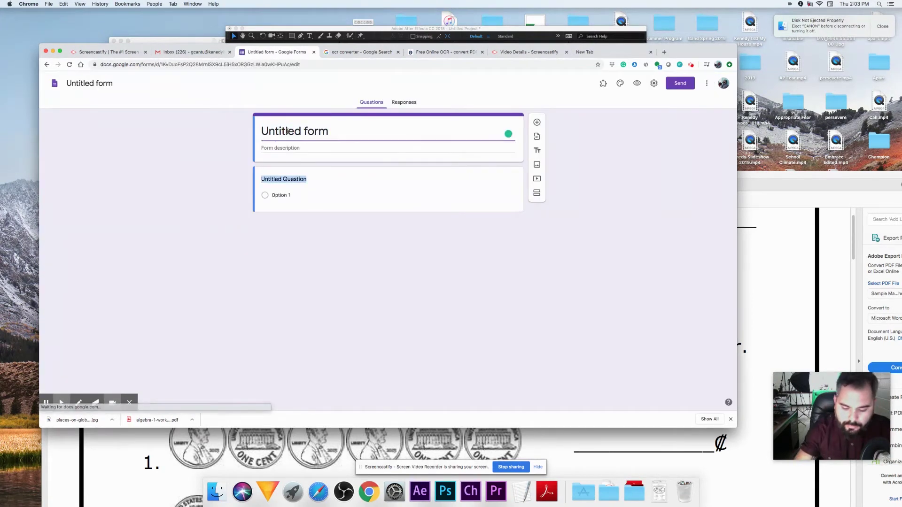
click(287, 131)
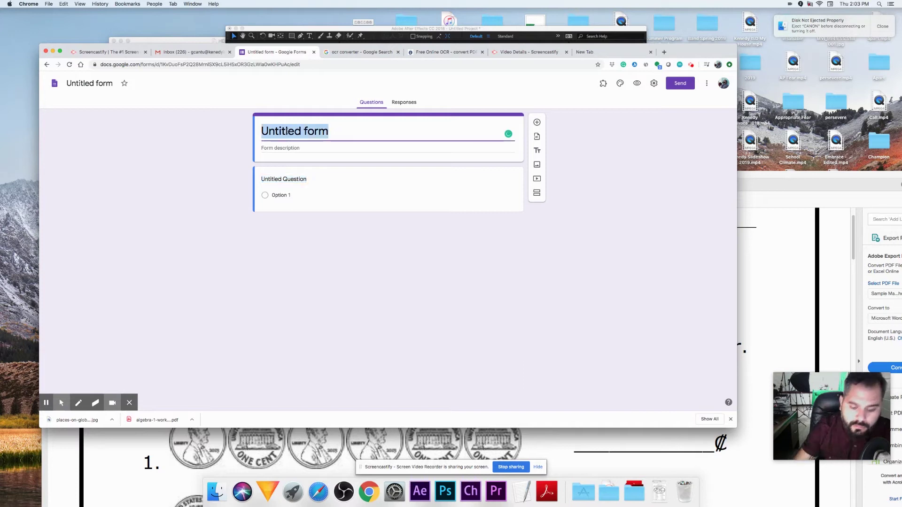
text(Fake)
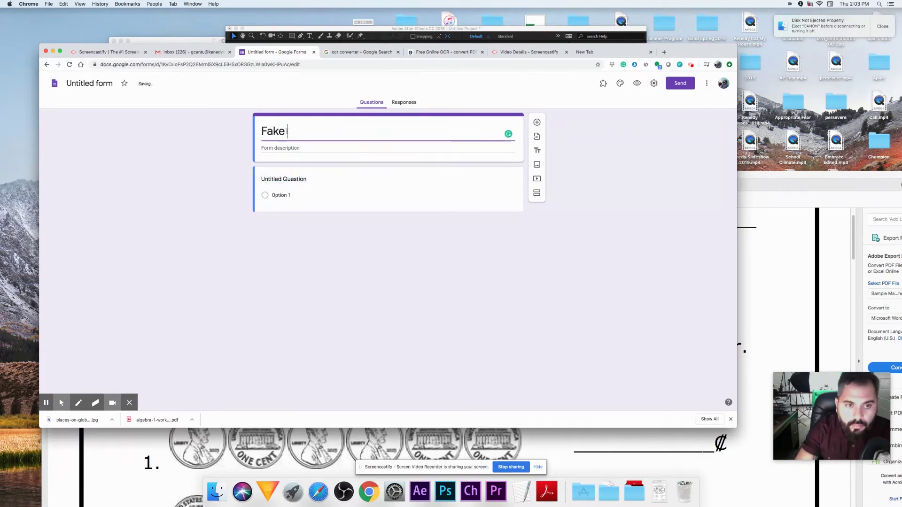
text( Worksheet )
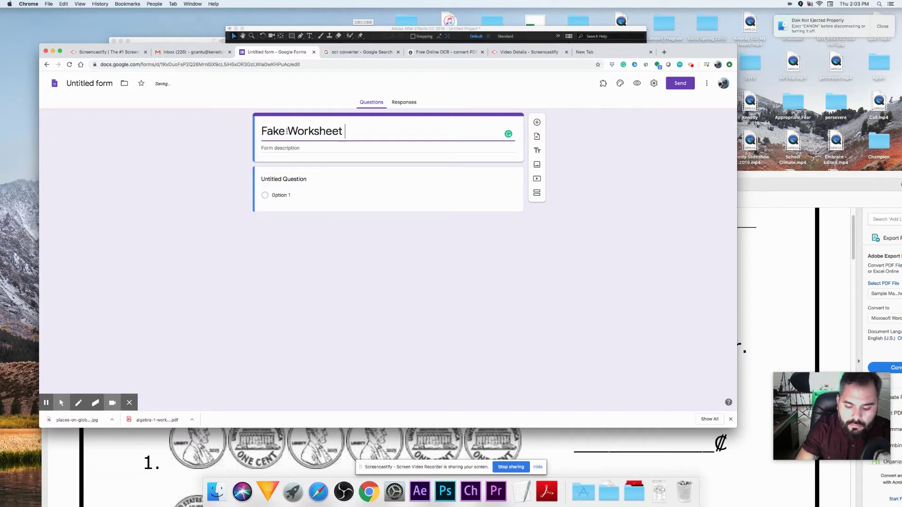
text(1)
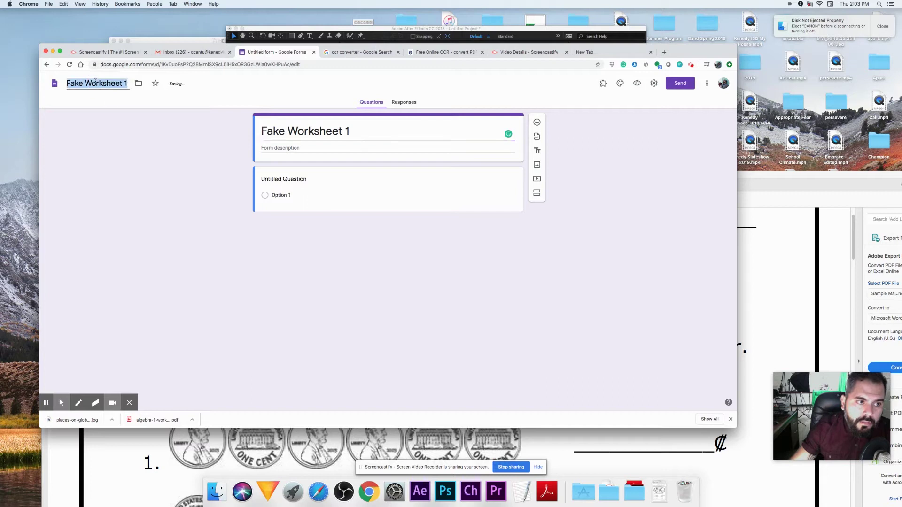
click(112, 86)
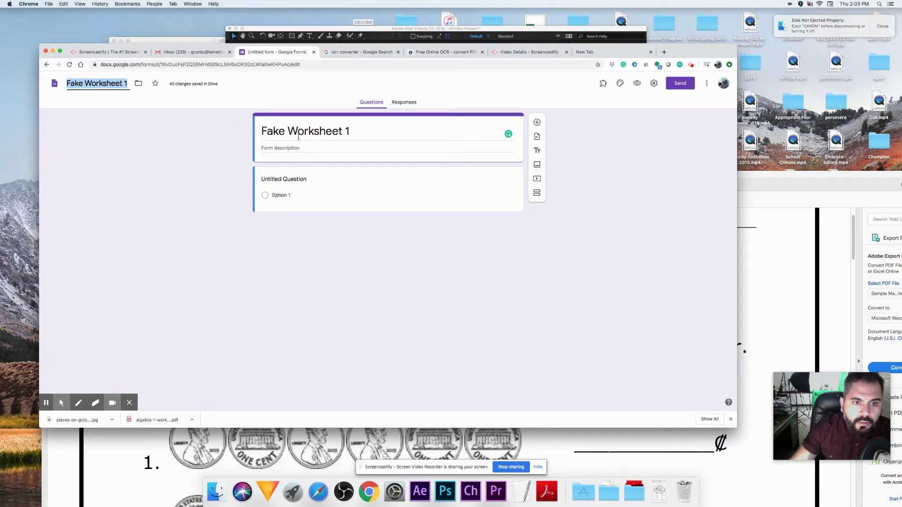
- Change the first question's type to Short answer
click(301, 180)
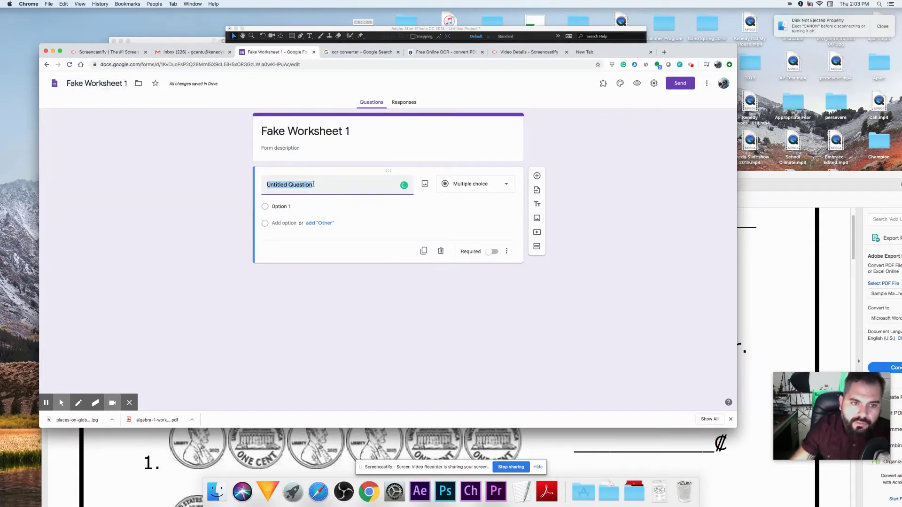
click(492, 188)
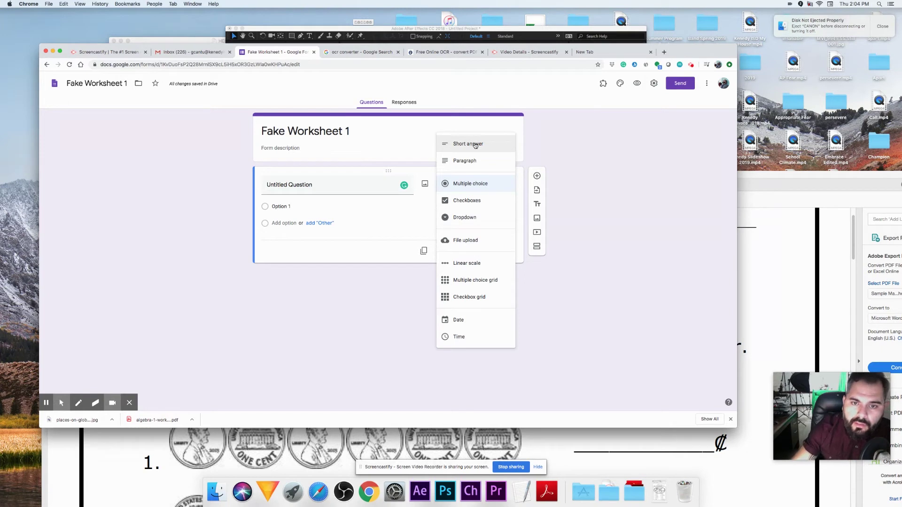
click(475, 148)
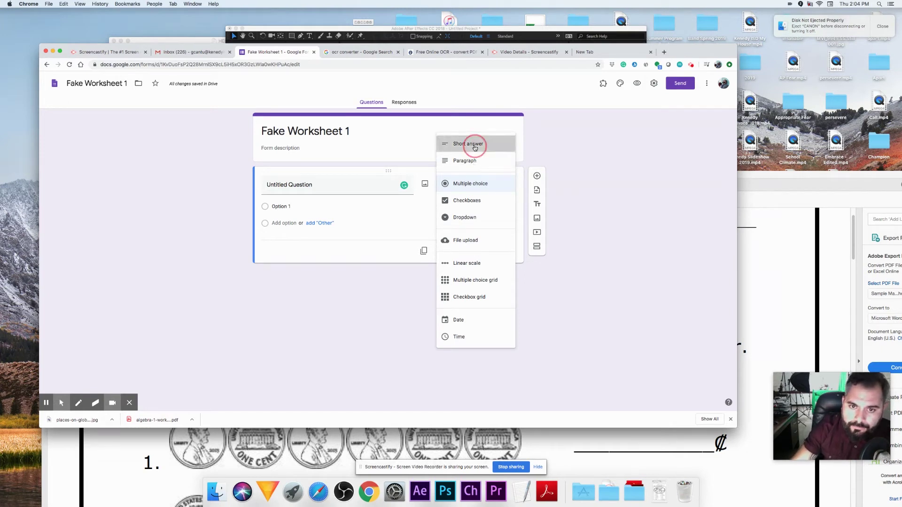
- Copy "Write the total amount of money that appears" from the worksheet PDF and paste it as the question text
click(334, 185)
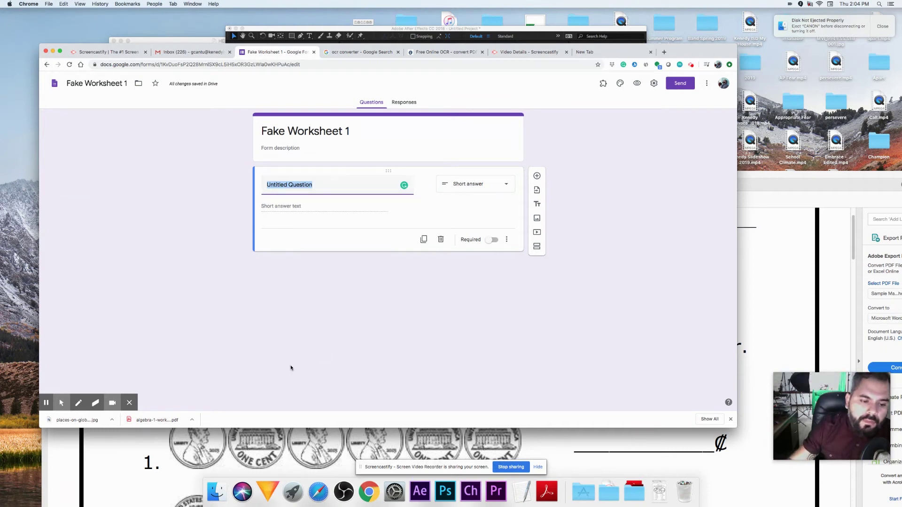
click(228, 464)
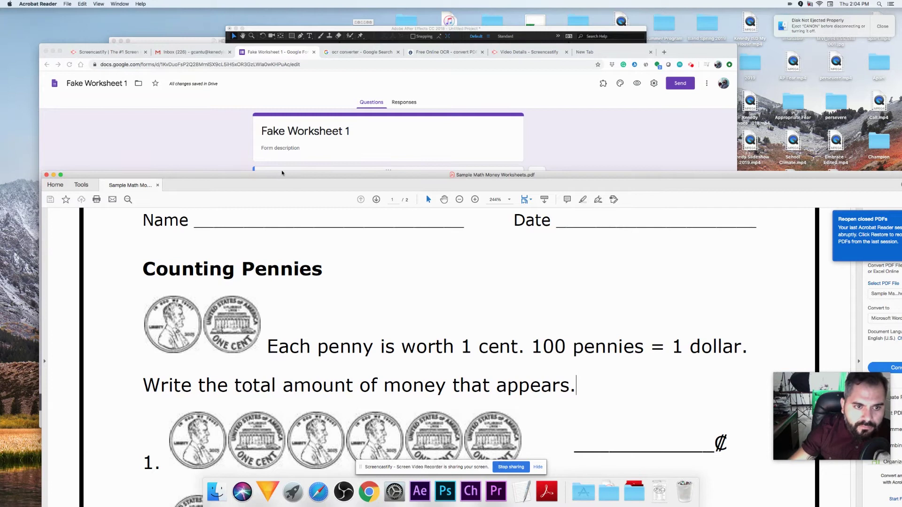
drag(284, 177, 283, 93)
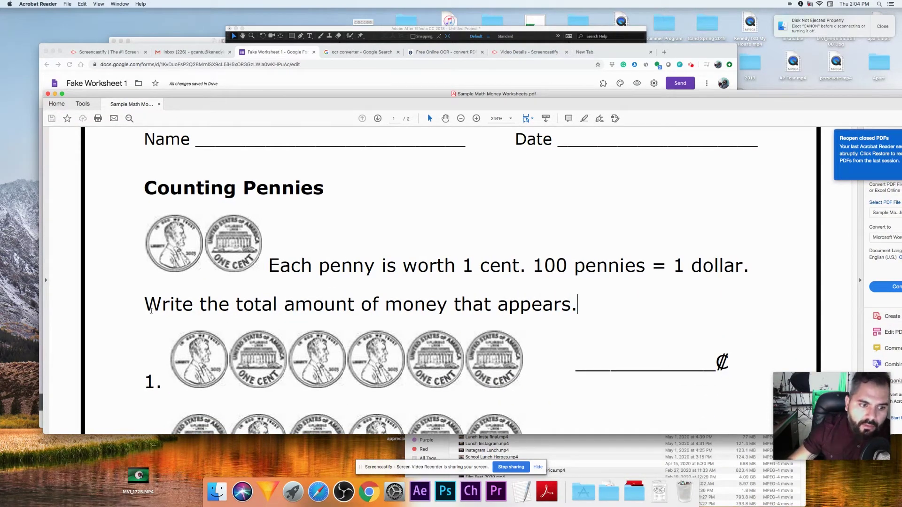
drag(151, 311, 570, 306)
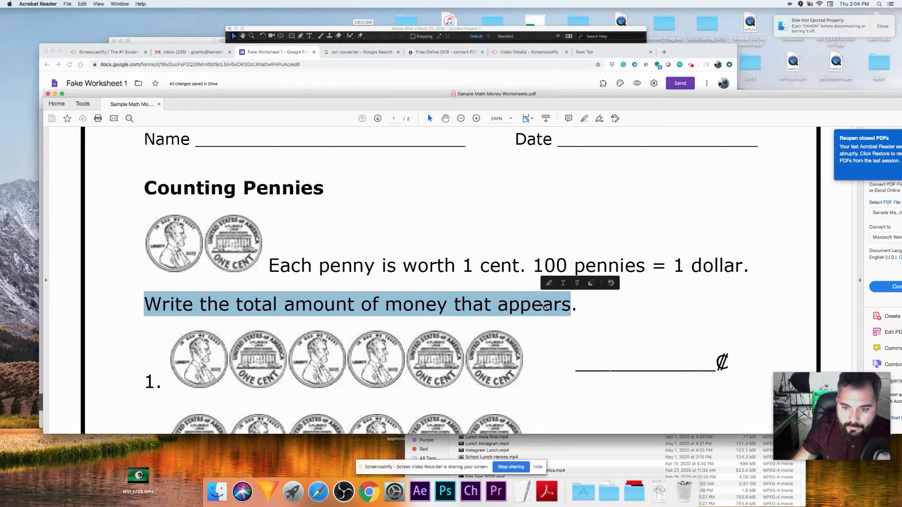
right_click(486, 306)
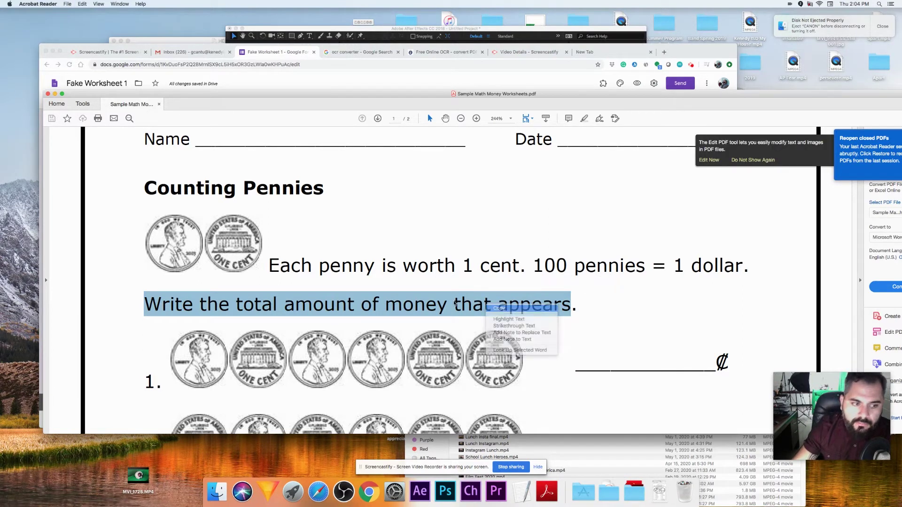
click(499, 308)
click(288, 54)
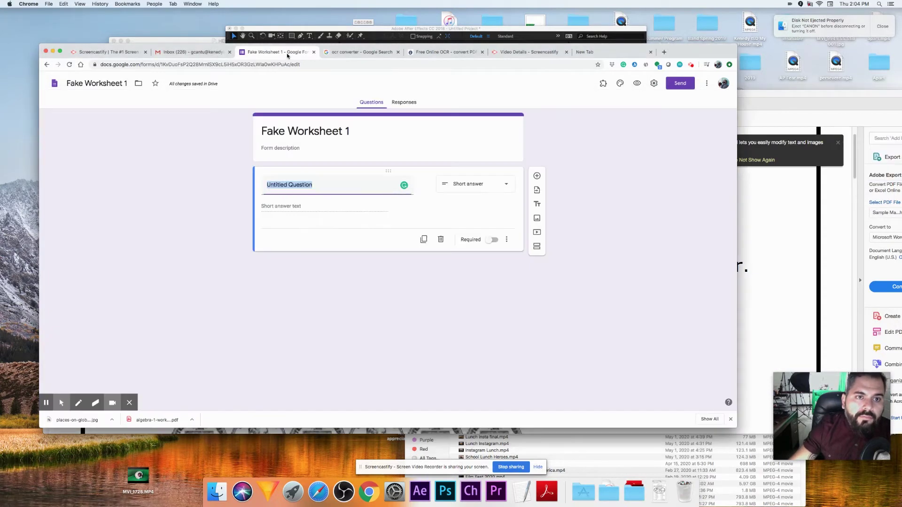
key(super+v)
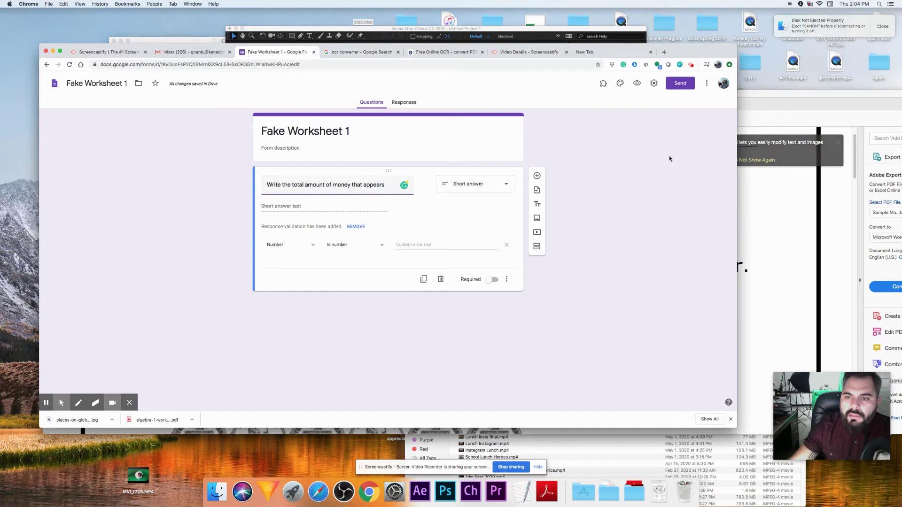
- Move the browser window aside and take a screenshot of the six pennies in problem 1 of the worksheet PDF
drag(681, 50, 651, 148)
click(621, 125)
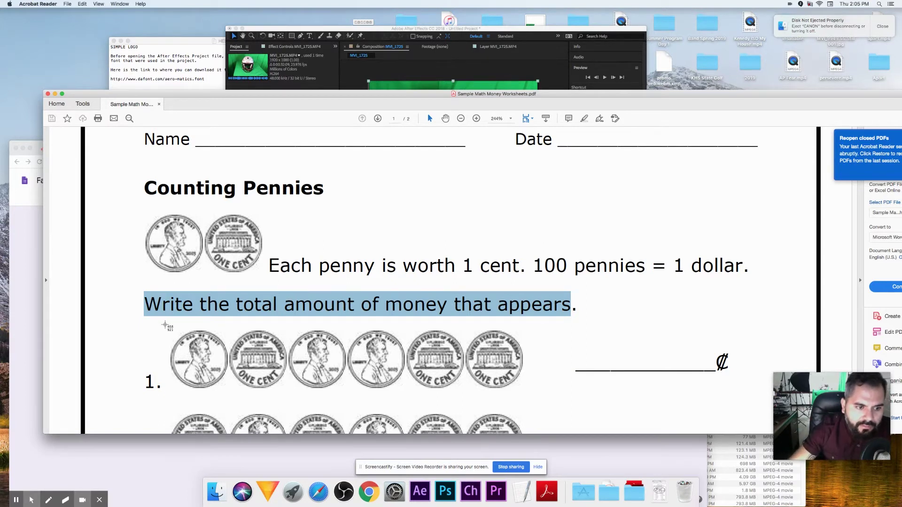
drag(164, 324, 544, 403)
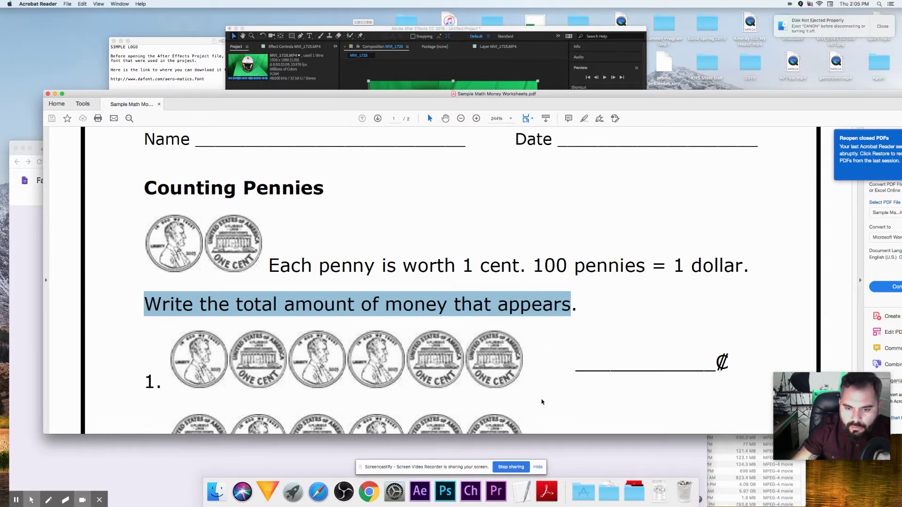
- Insert the newest desktop screenshot, Screen Shot 2020-08-27 at 2.05.18 PM, as the image of the short answer question
click(38, 206)
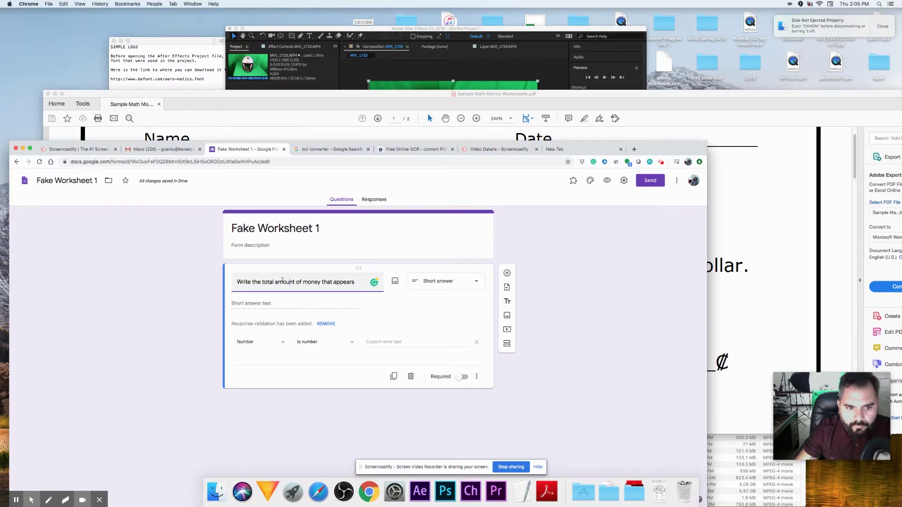
click(395, 282)
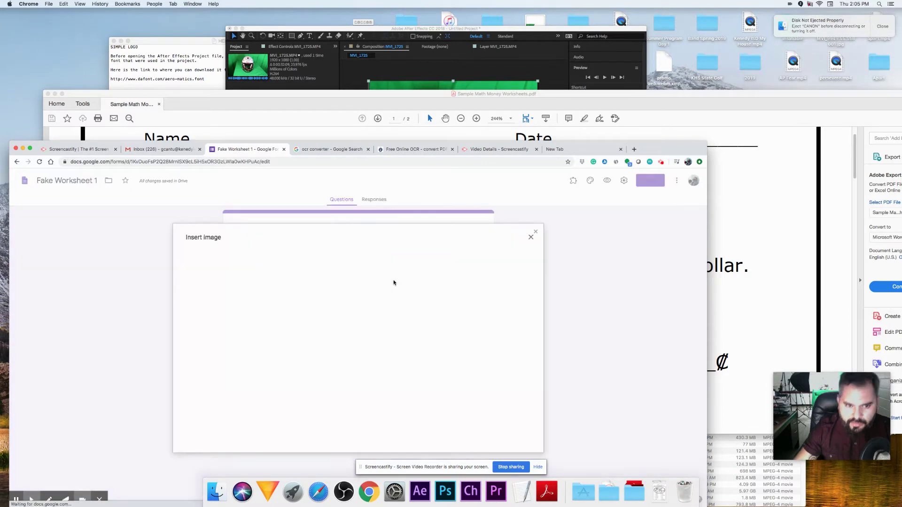
click(358, 381)
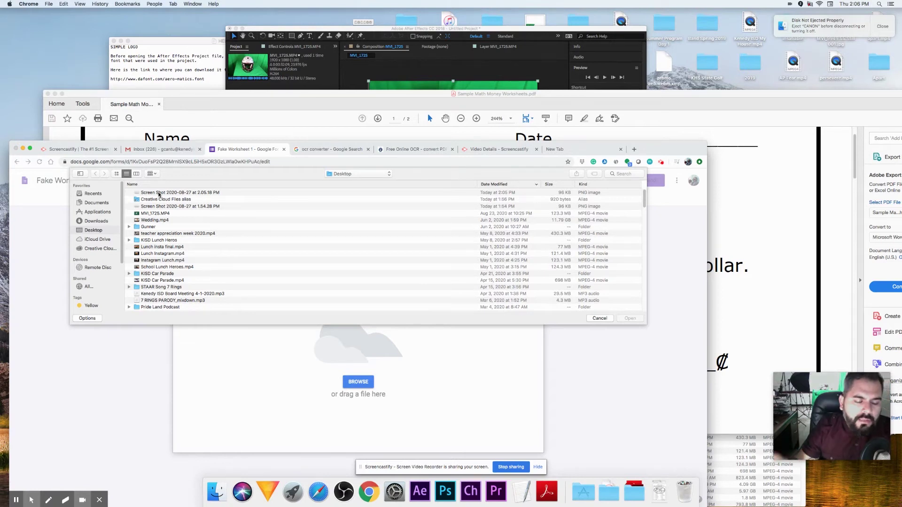
click(156, 194)
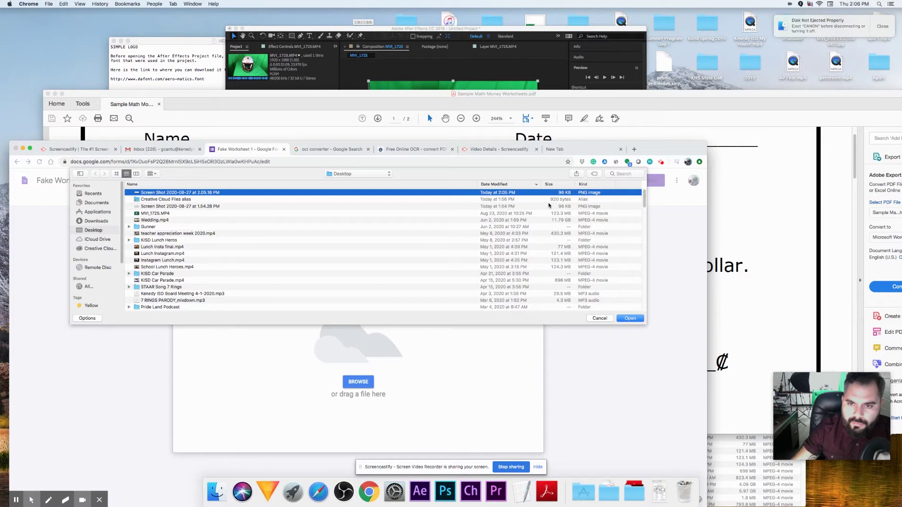
double_click(173, 195)
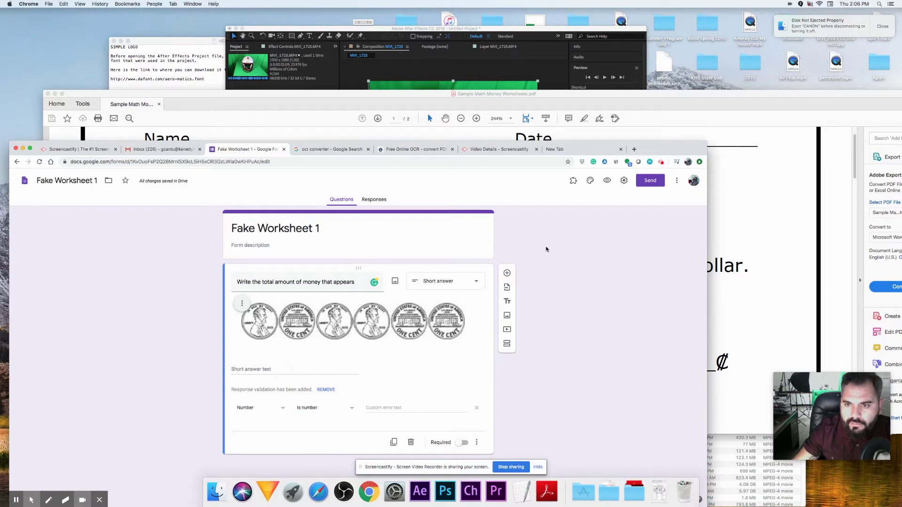
- Preview the form and test the question's answer field with a letter and with the number 73
click(607, 181)
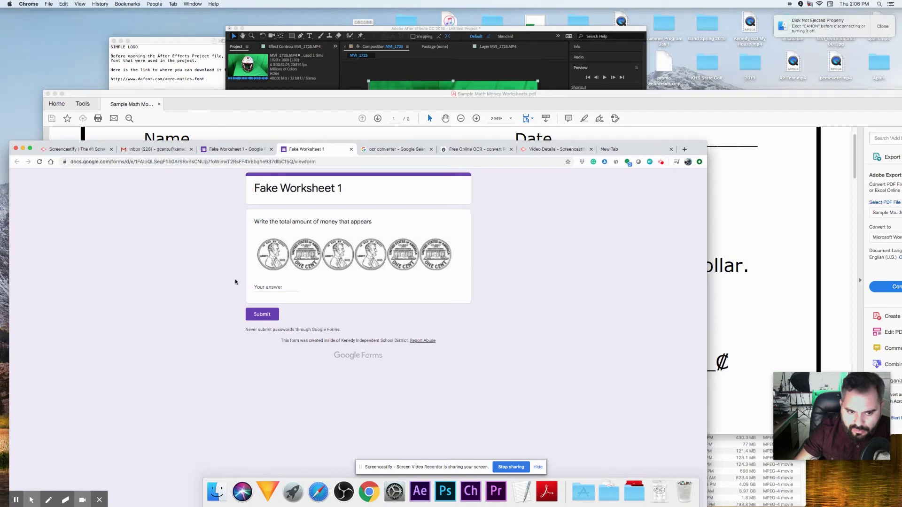
click(266, 289)
text(h)
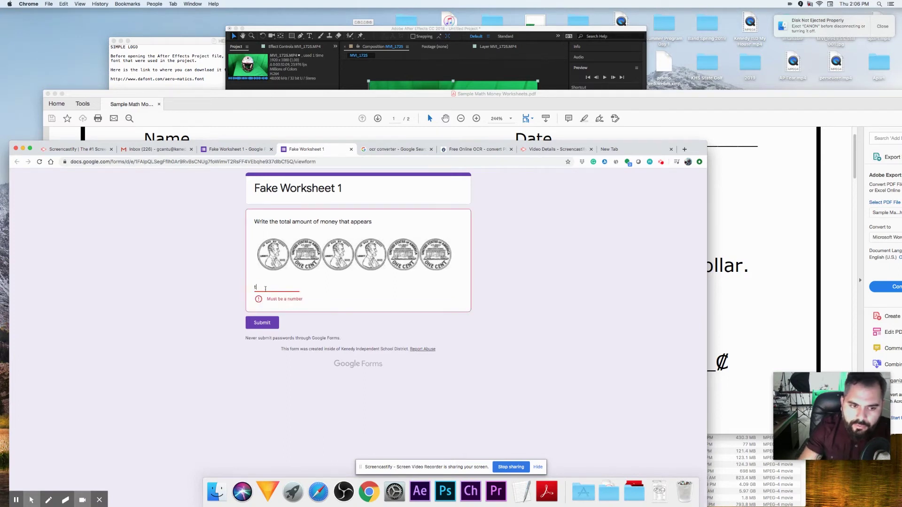
key(BackSpace)
text(7)
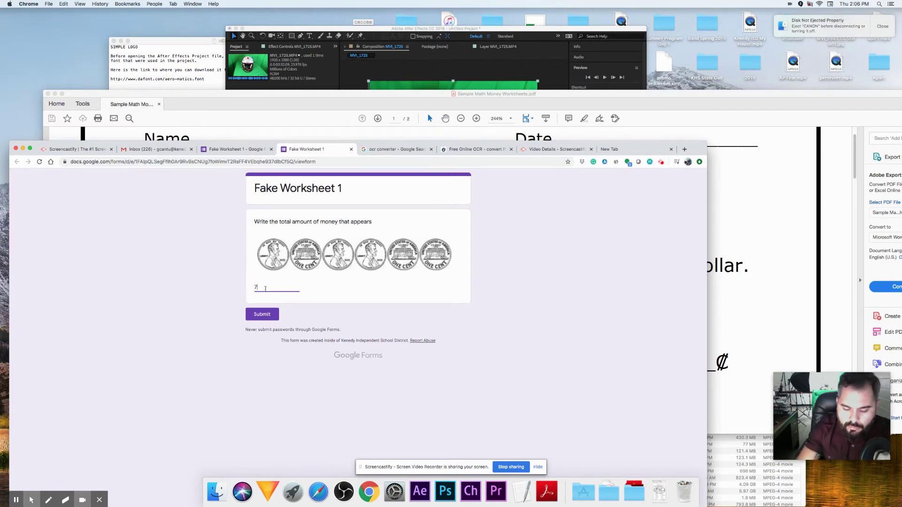
text(3)
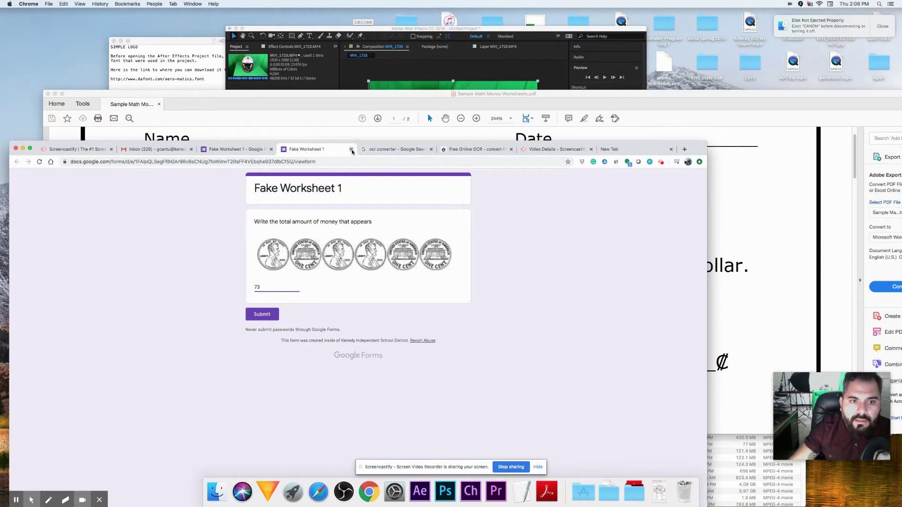
- Close the form preview and open algebra-1-worksheet-evaluate-equations.pdf from the Downloads folder
click(352, 149)
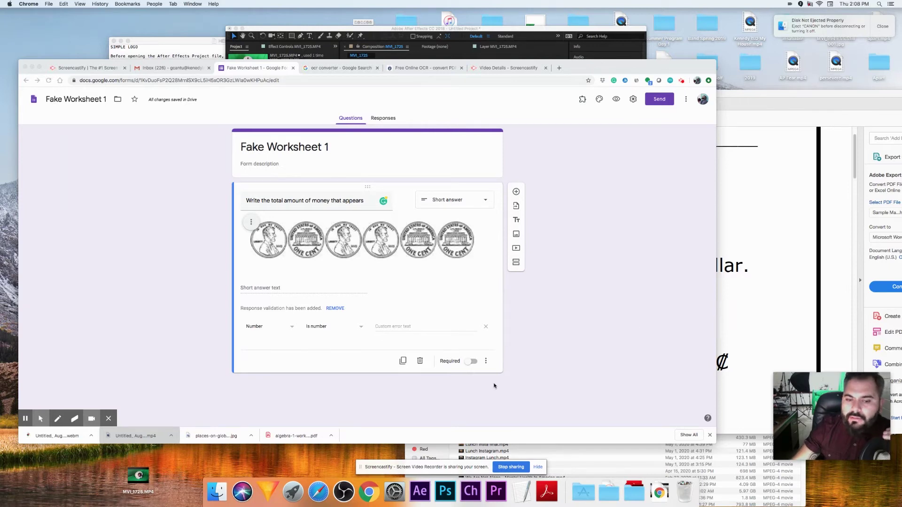
click(218, 491)
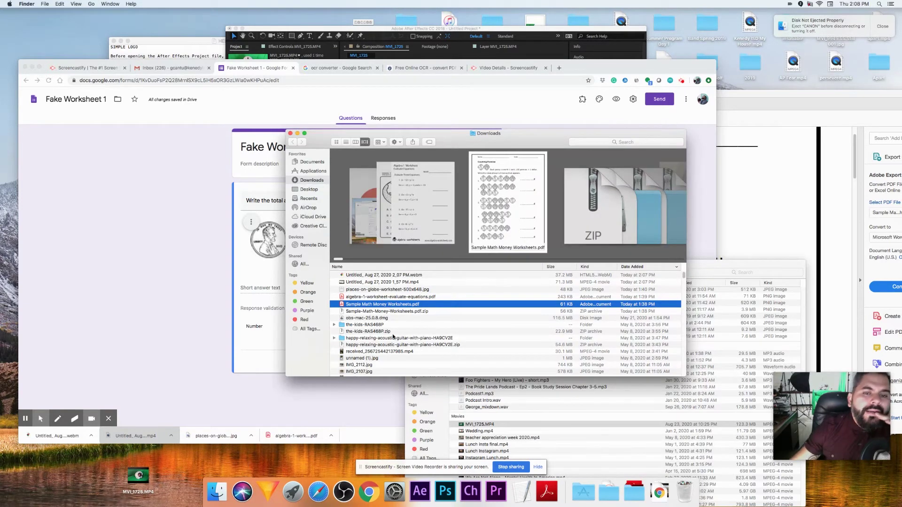
click(412, 298)
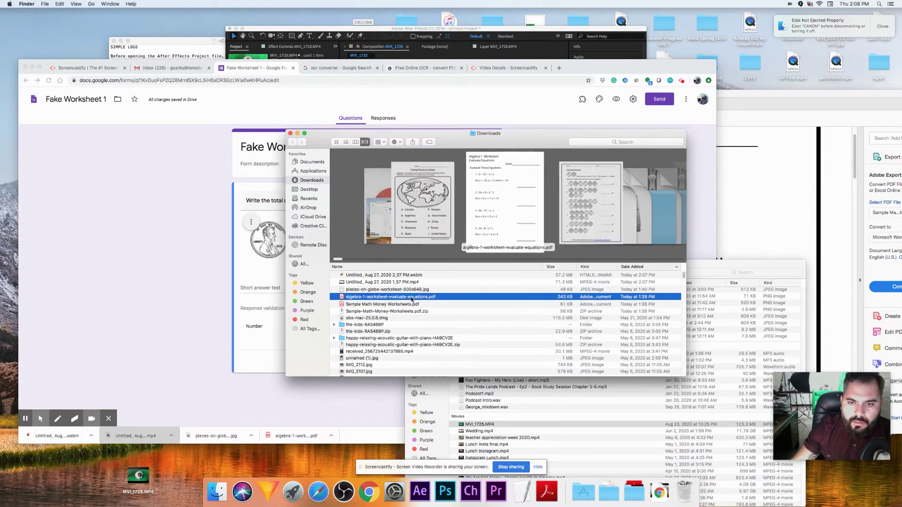
double_click(411, 298)
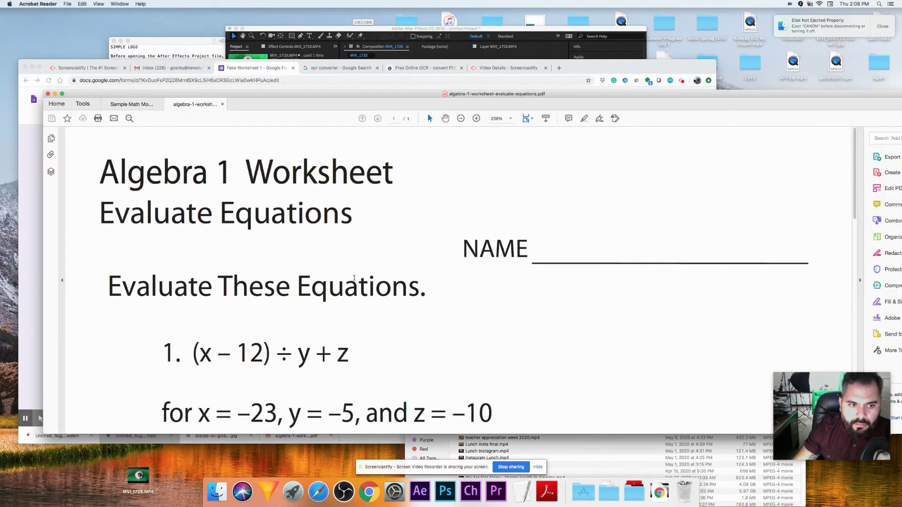
- Take a screenshot of problem 1 of the algebra worksheet, covering the equation and its x, y and z values
scroll(355, 277, down, 5)
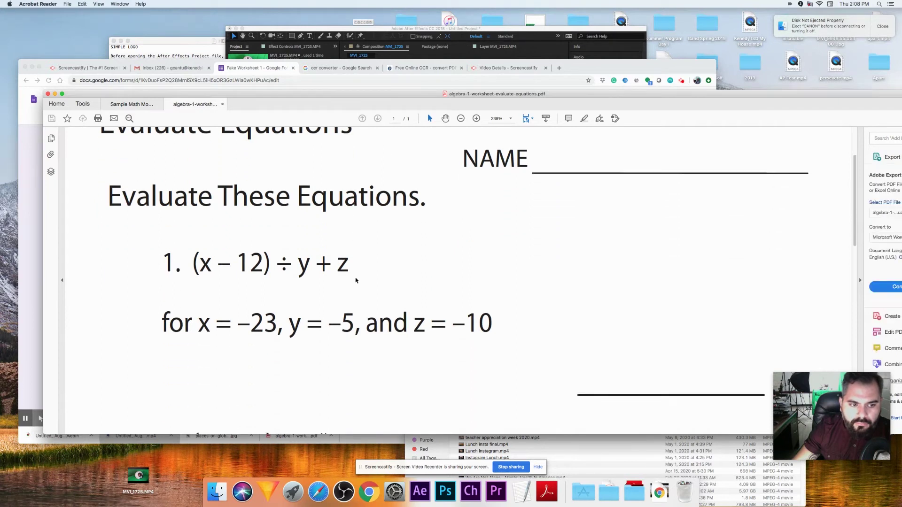
scroll(356, 281, down, 1)
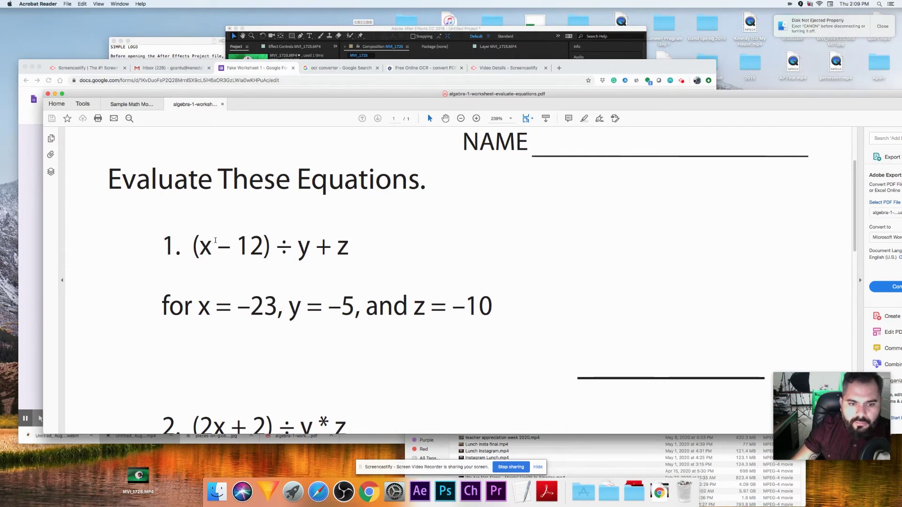
scroll(218, 238, down, 1)
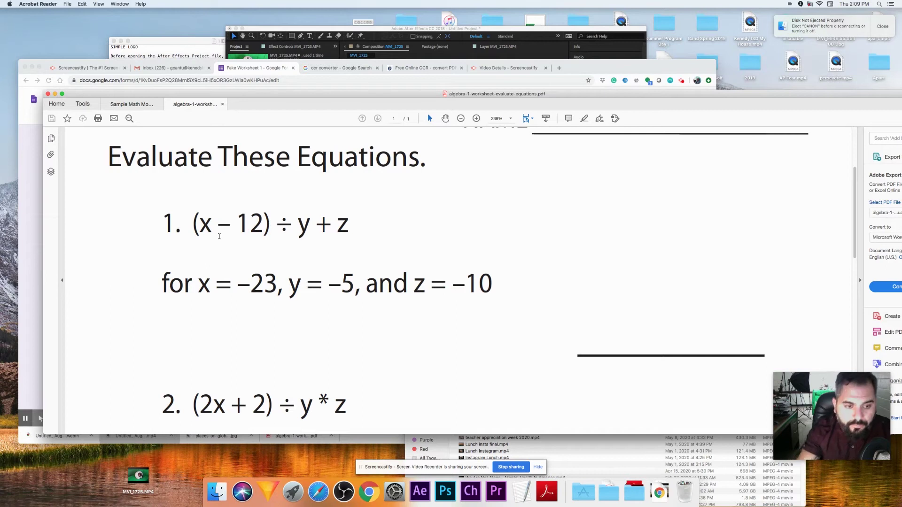
drag(151, 199, 531, 308)
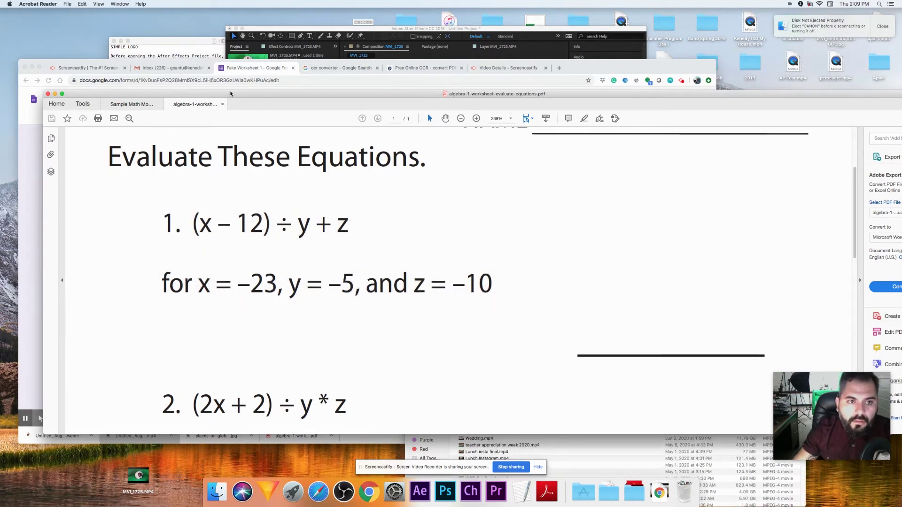
- Move the worksheet PDF window aside, return to the form and add a second question of type Short answer
drag(231, 93, 454, 170)
click(187, 231)
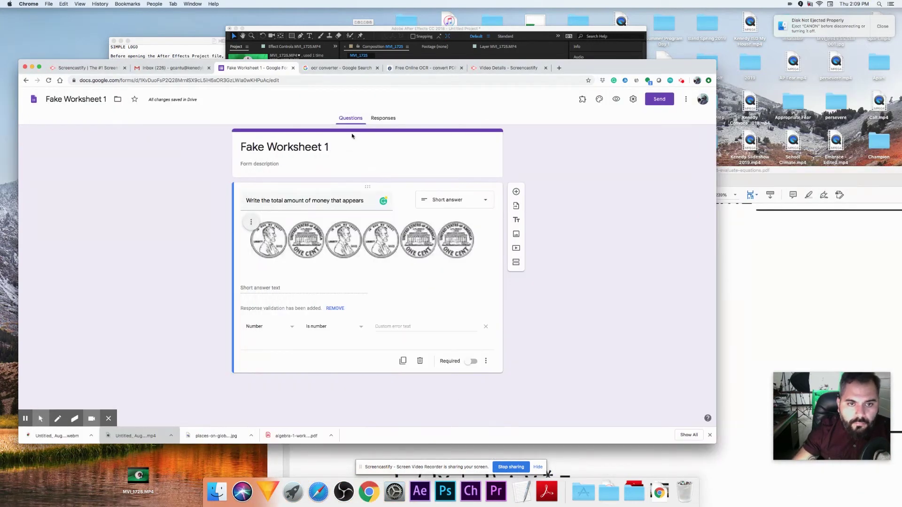
click(516, 192)
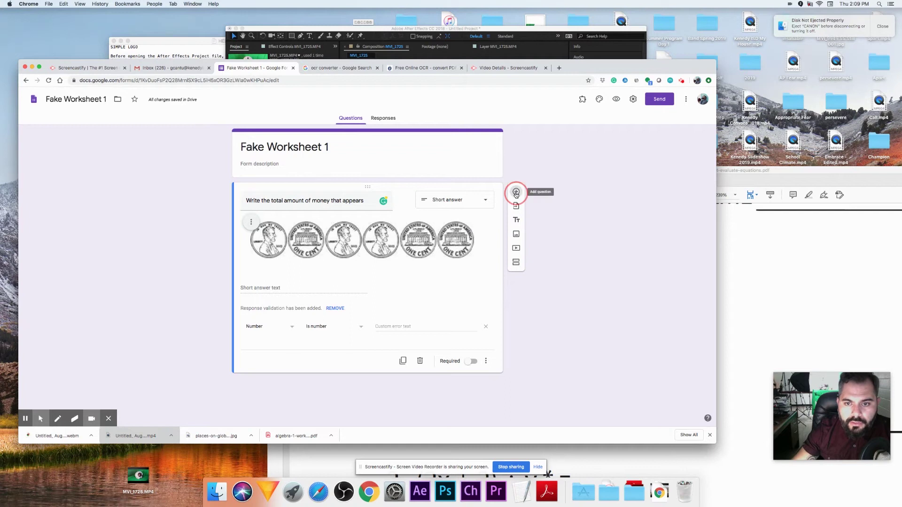
click(466, 320)
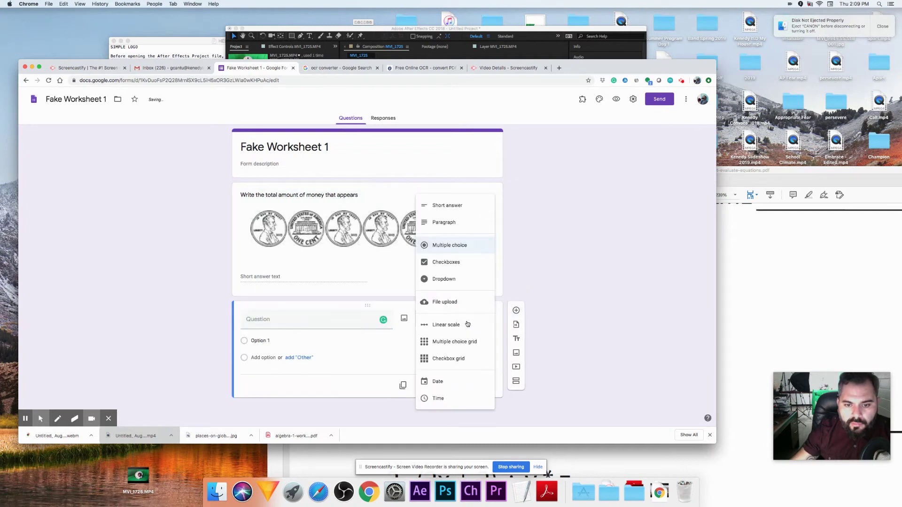
click(471, 205)
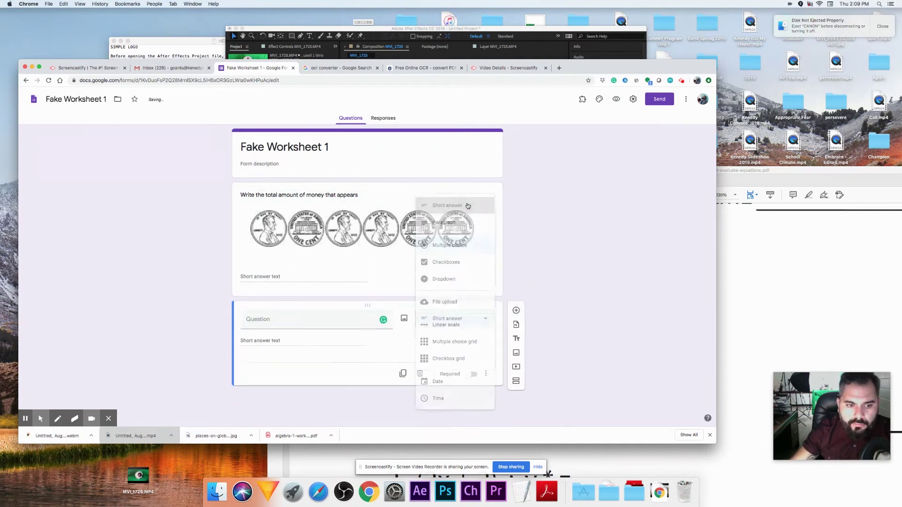
- Give the new question number response validation and enter "Solve for X" as its question text
click(278, 321)
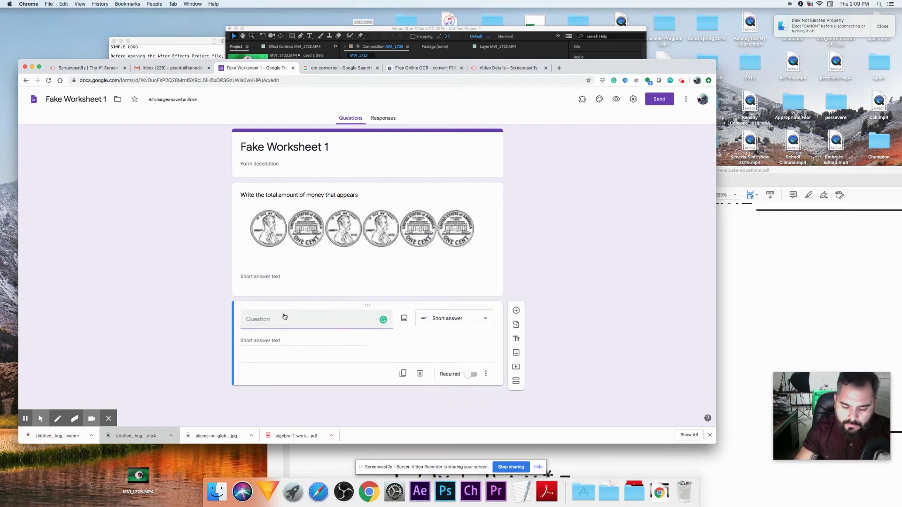
text(no)
key(BackSpace)
key(BackSpace)
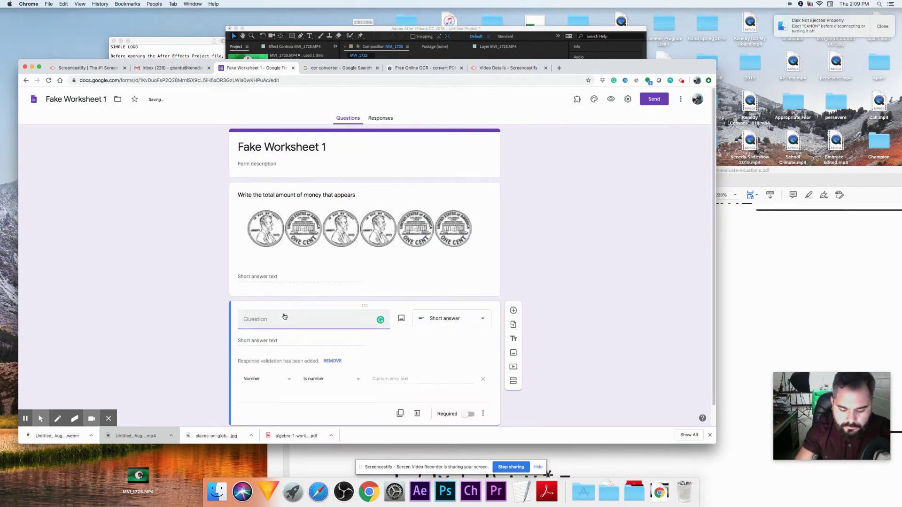
text(Solve for )
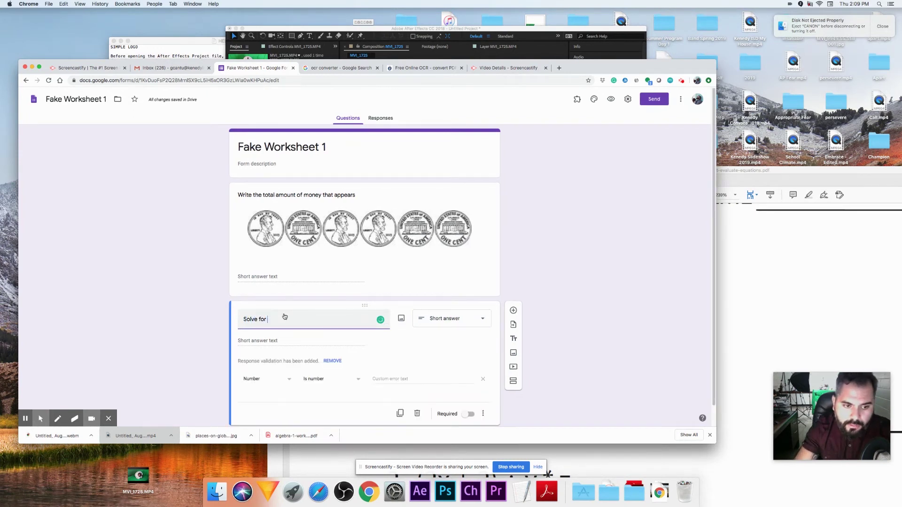
text(X)
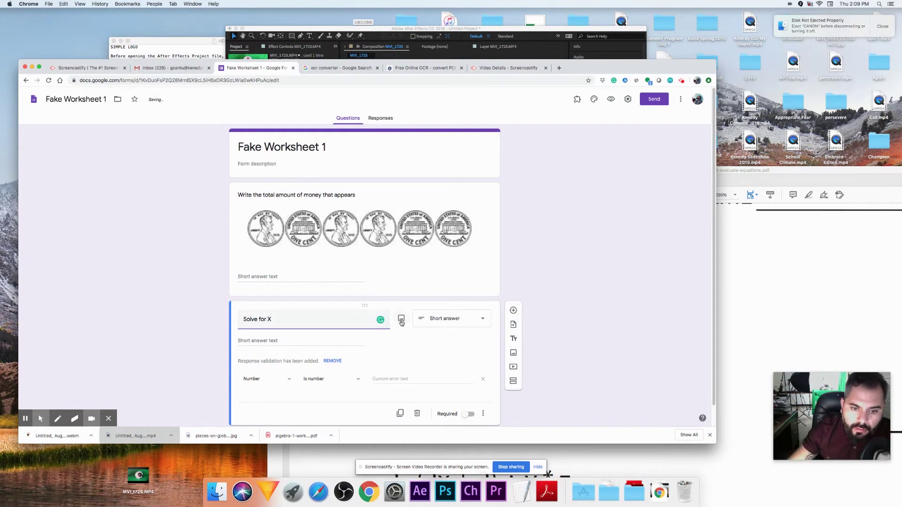
- Insert the newest desktop screenshot, Screen Shot 2020-08-27 at 2.09.06 PM, as the image of the "Solve for X" question
click(402, 319)
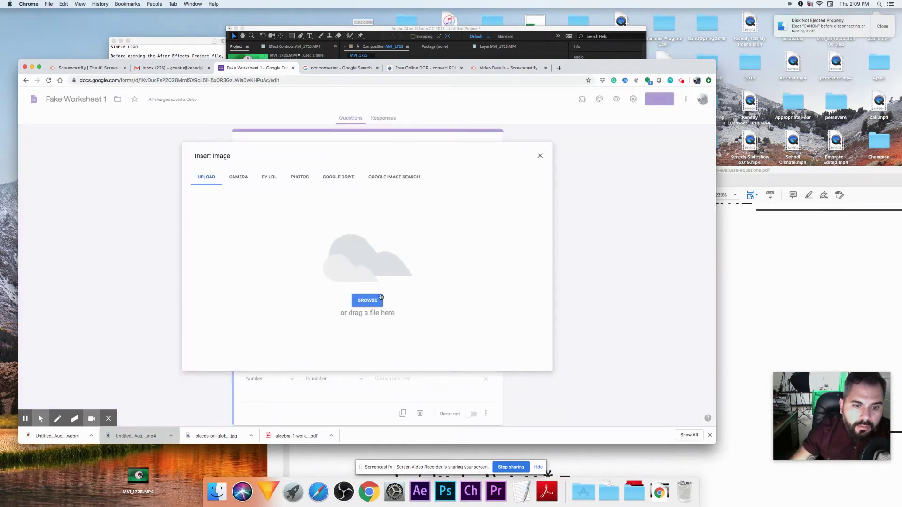
click(381, 298)
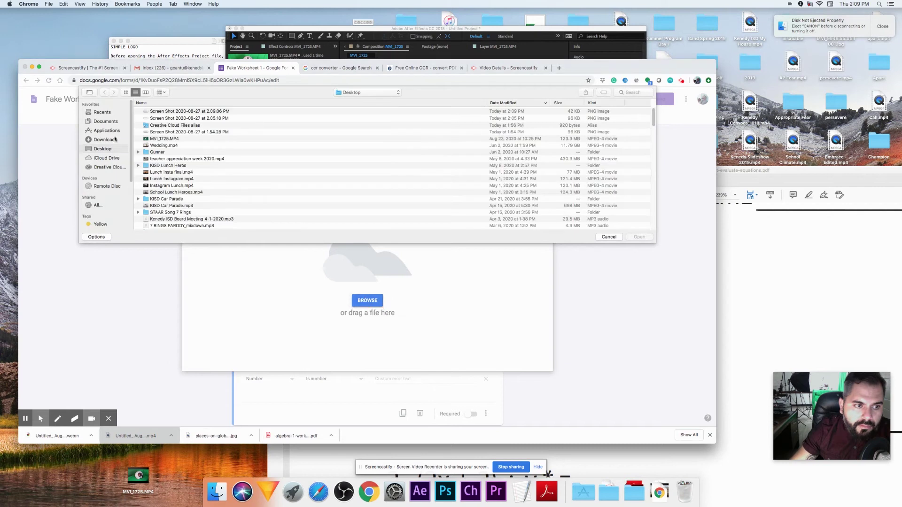
click(194, 112)
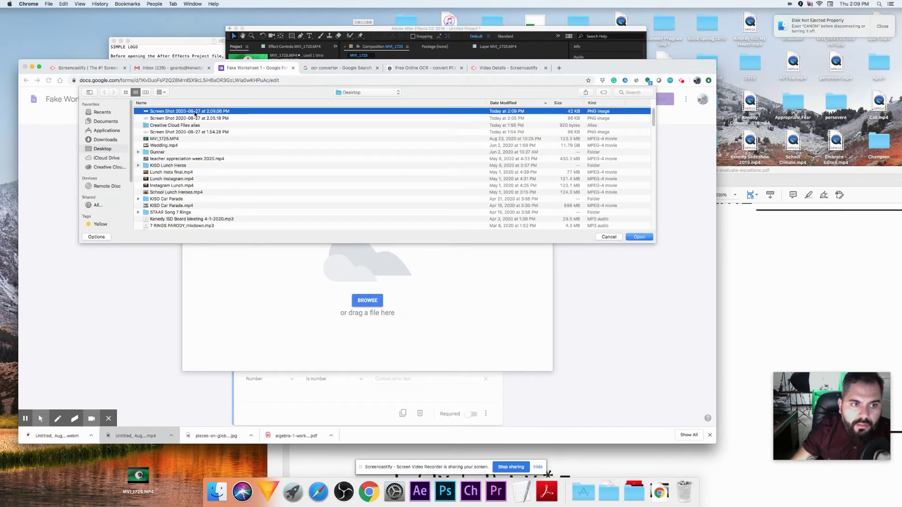
double_click(195, 112)
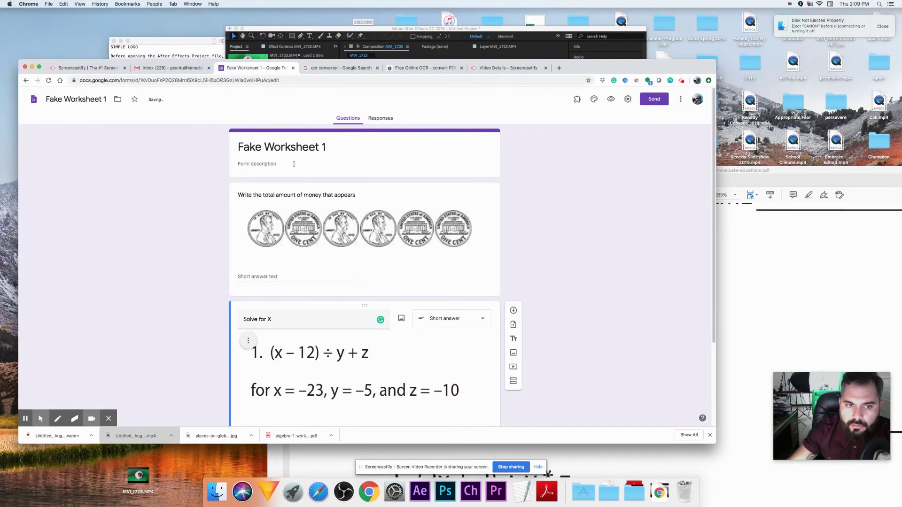
- Review the finished algebra question in the editor and preview the form
scroll(294, 163, down, 3)
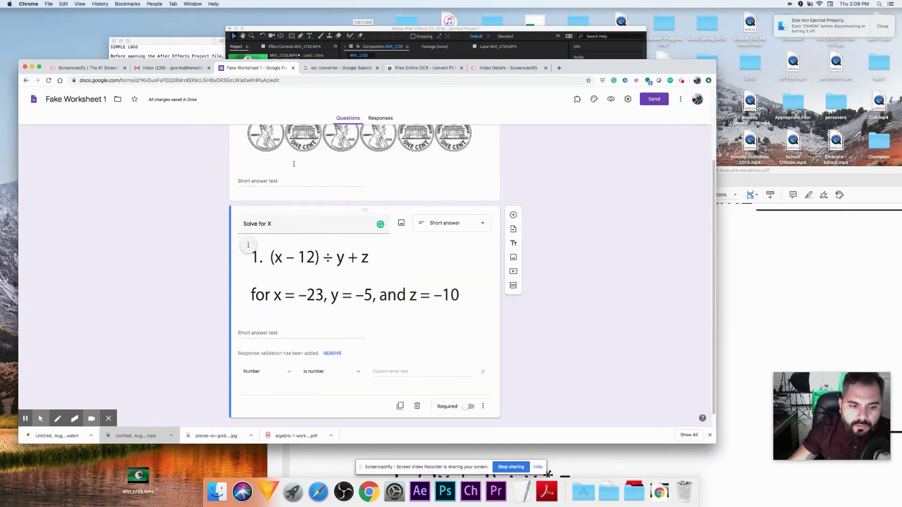
scroll(298, 166, down, 1)
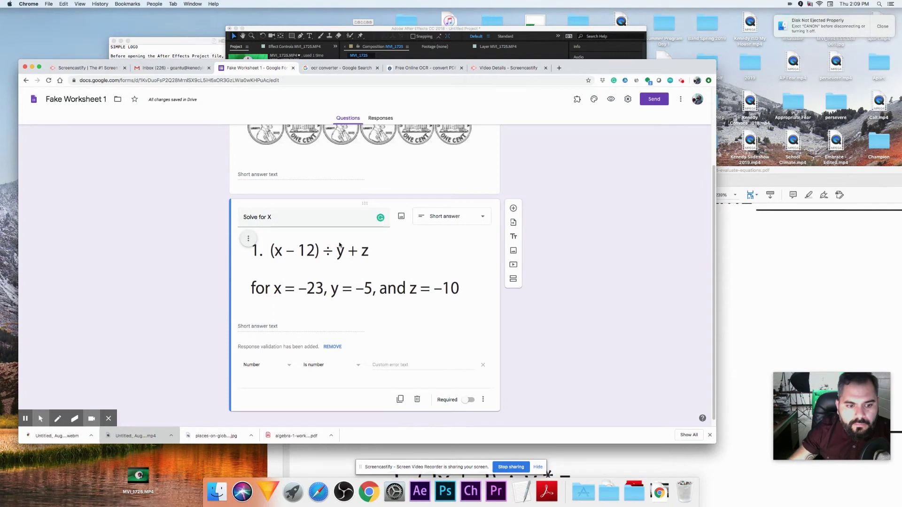
click(610, 99)
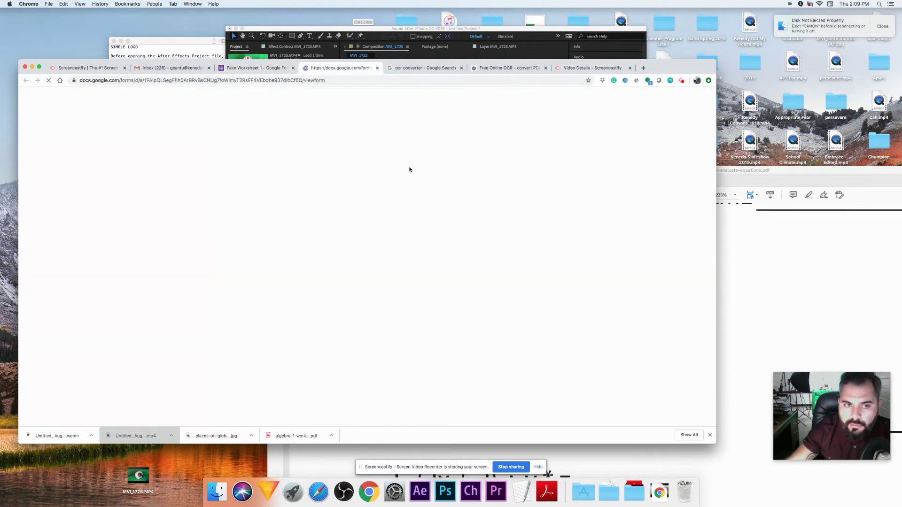
click(279, 326)
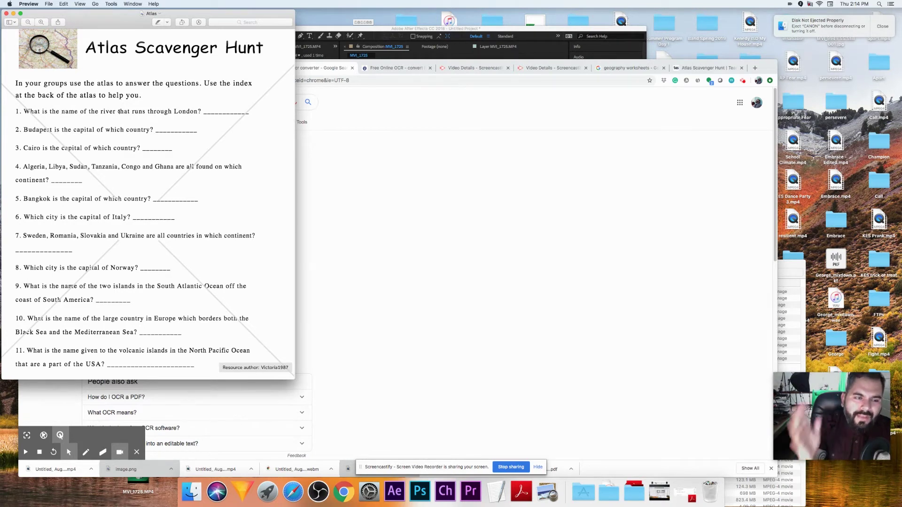
- Look over the Atlas Scavenger Hunt worksheet image, the "ocr converter" search results and the Free Online OCR site
click(398, 71)
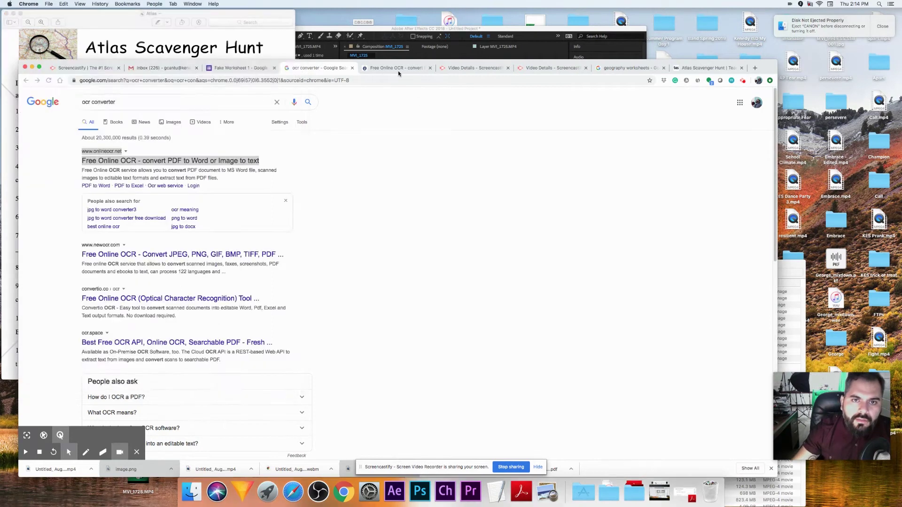
click(399, 70)
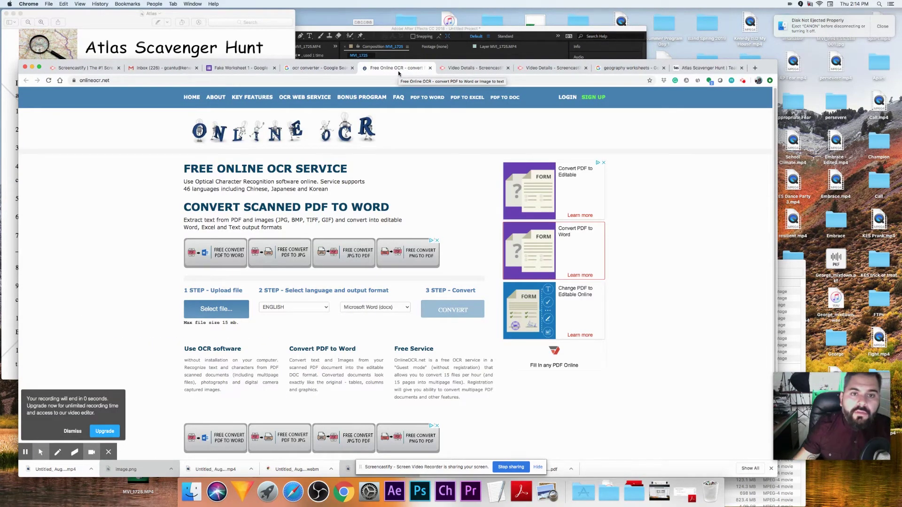
click(322, 69)
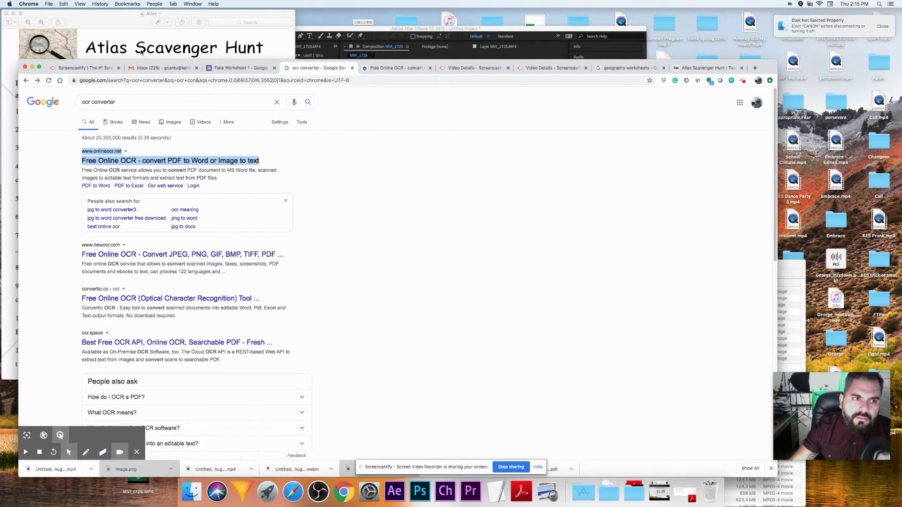
click(121, 28)
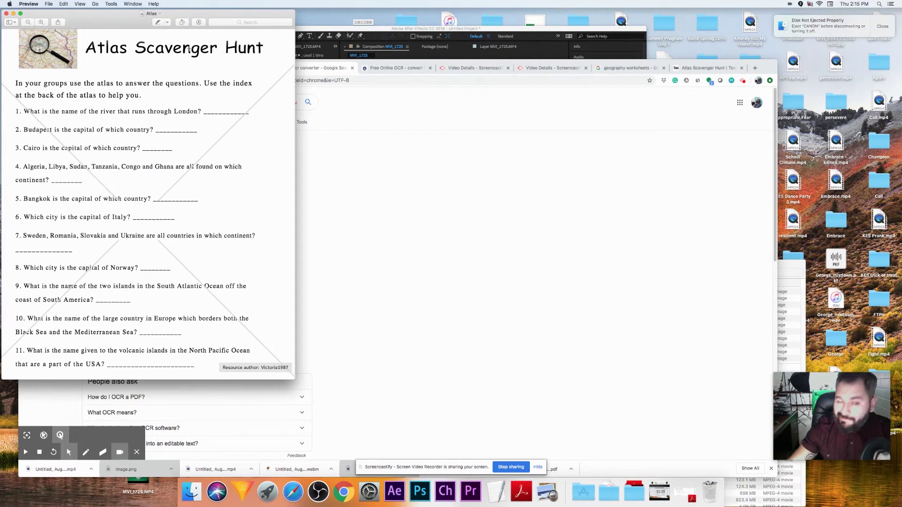
click(383, 70)
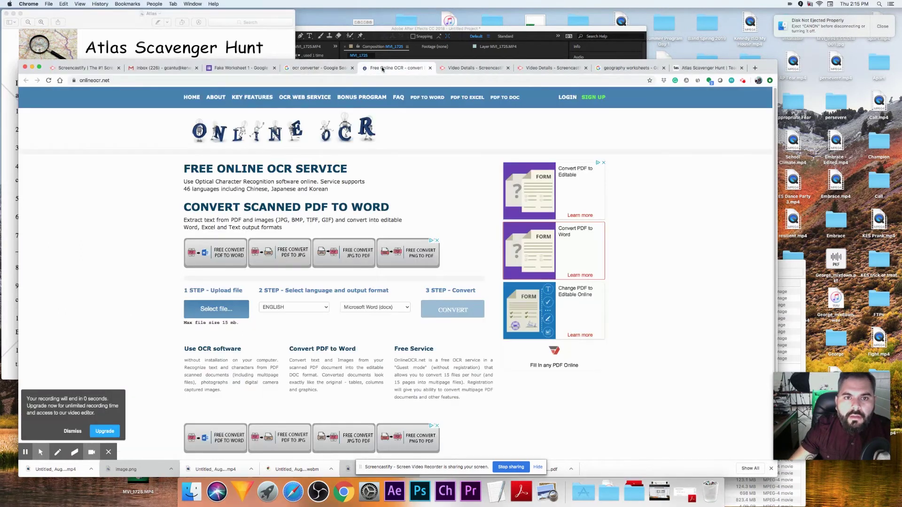
click(325, 69)
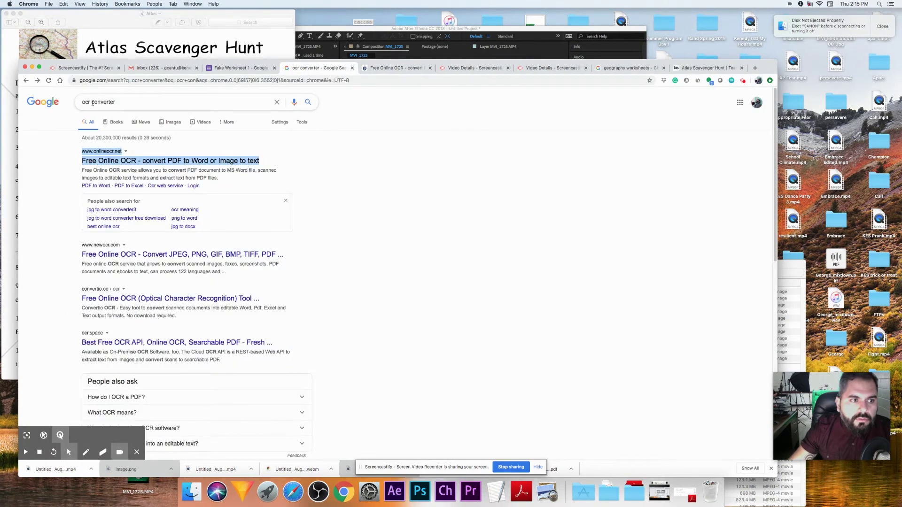
- Upload the Atlas PNG image from the Desktop to the Free Online OCR site
click(381, 69)
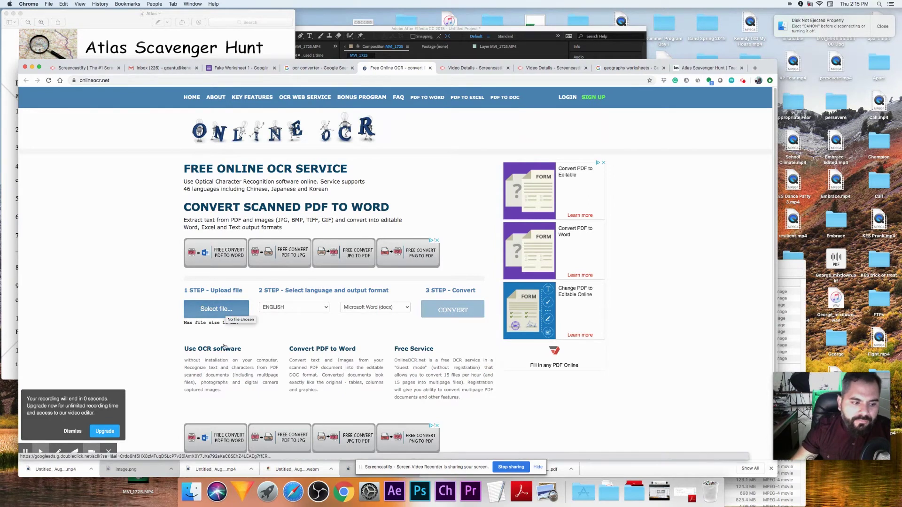
click(239, 316)
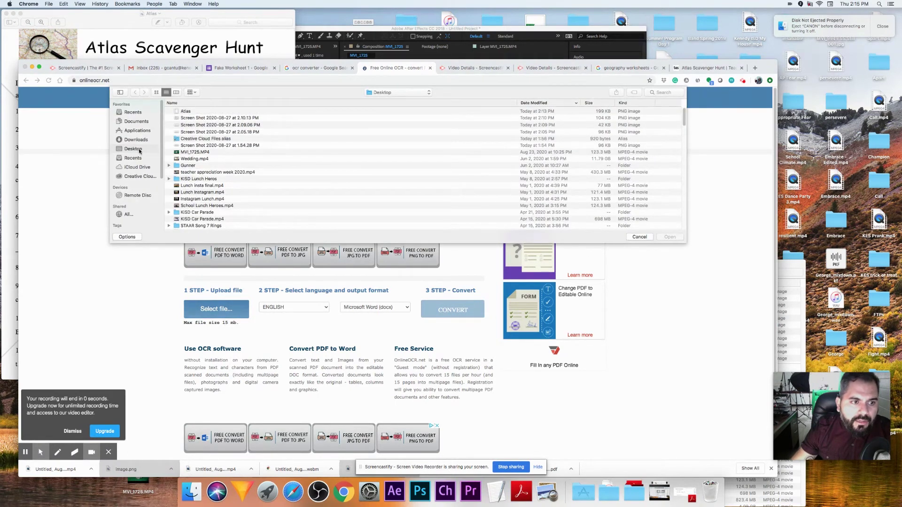
click(186, 112)
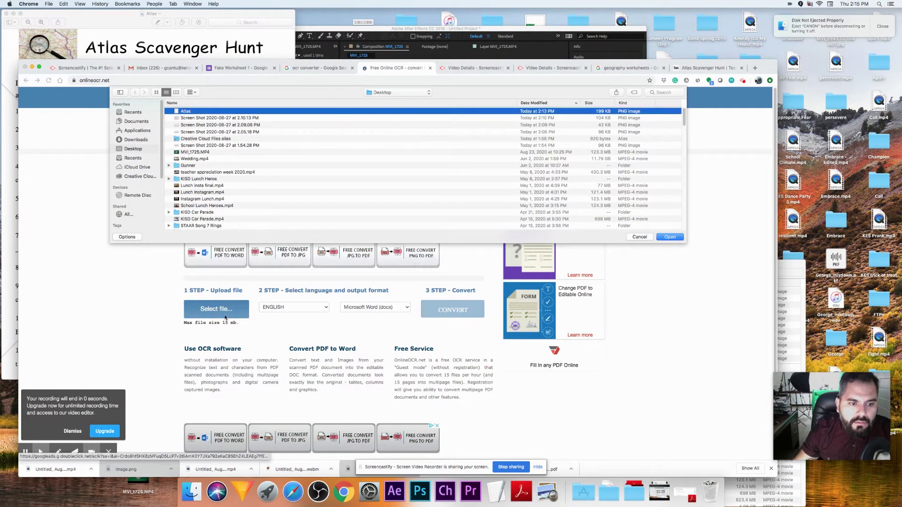
double_click(188, 112)
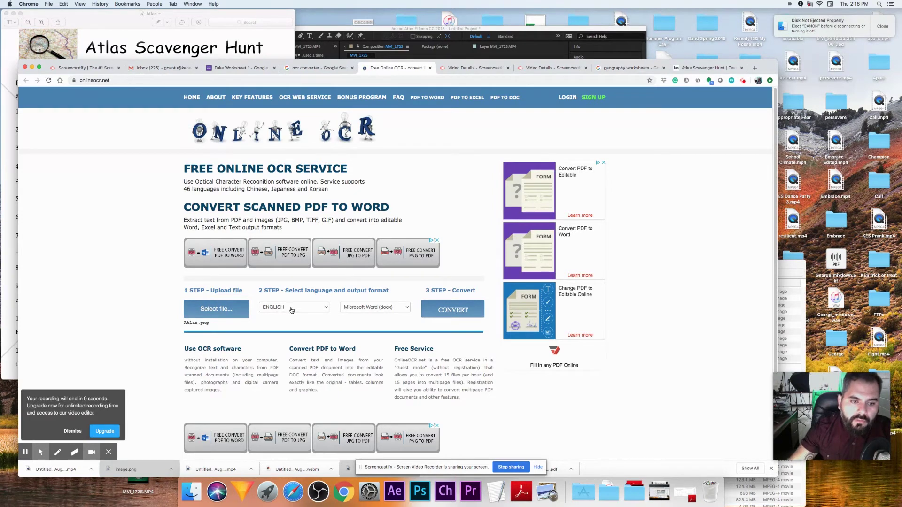
- Set the OCR output format to Text Plain (txt) and convert the uploaded worksheet image
click(370, 312)
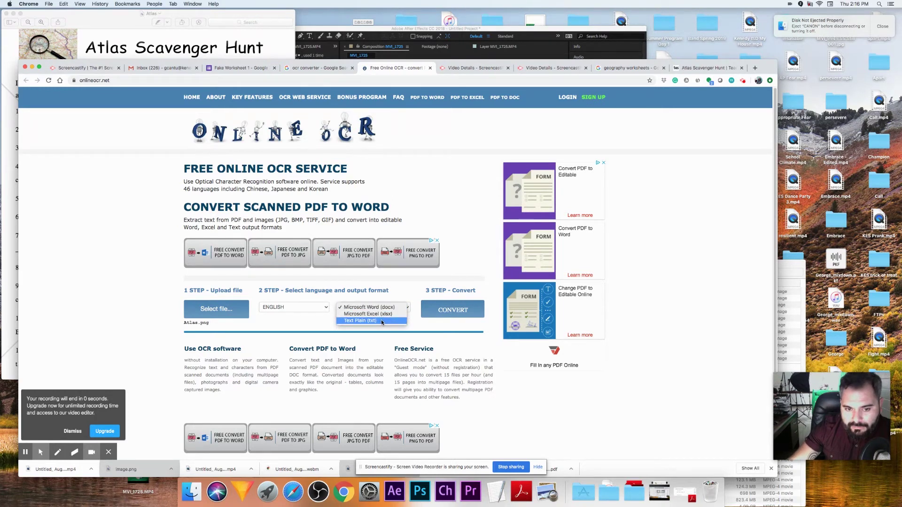
click(382, 321)
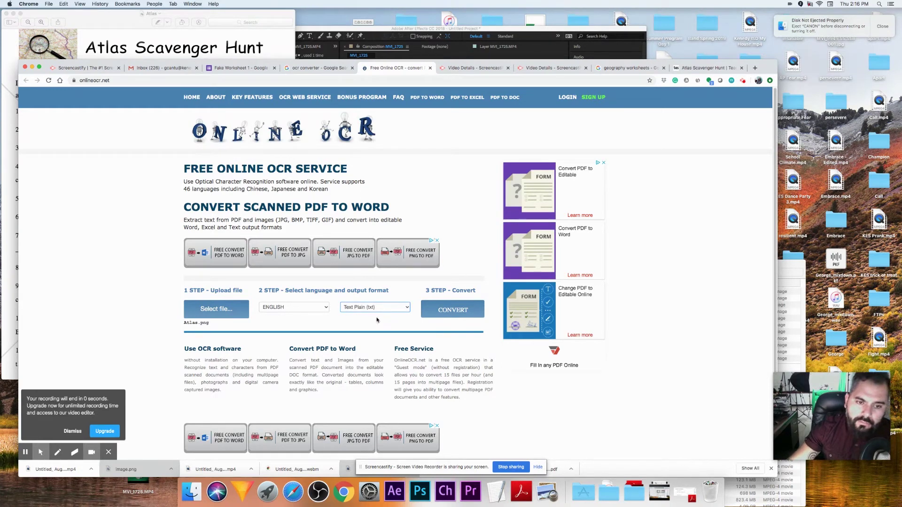
click(446, 312)
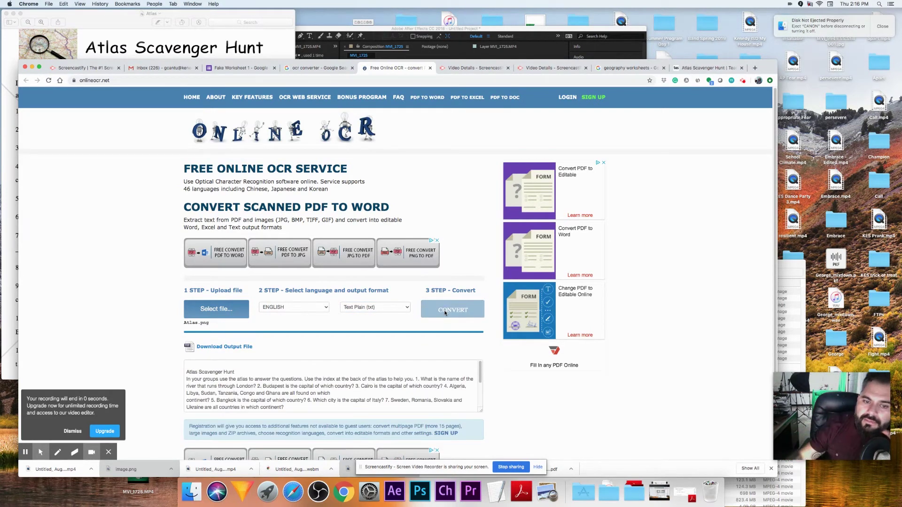
mouse_move(481, 375)
mouse_down()
mouse_move(480, 389)
mouse_move(480, 375)
mouse_up()
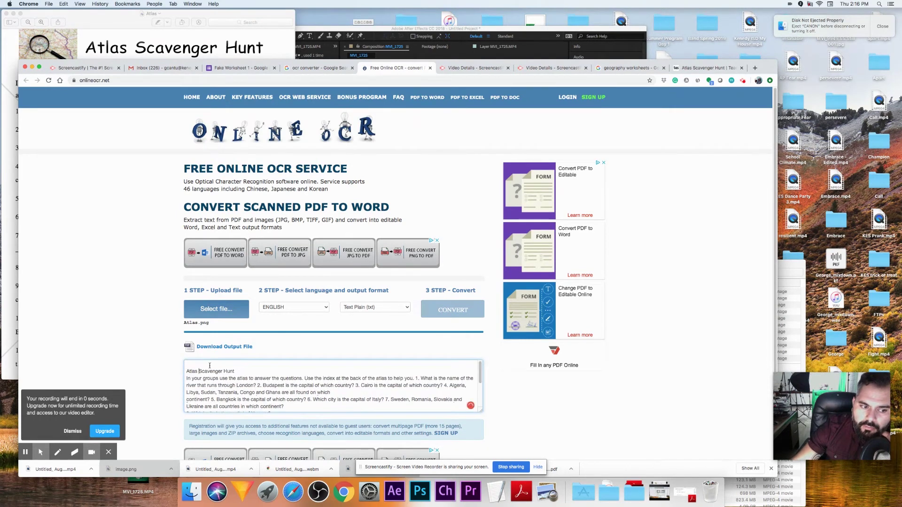
- Copy the heading "Atlas Scavenger Hunt" from the OCR output and make it the title of the Fake Worksheet 1 form
drag(241, 371, 186, 371)
key(super+c)
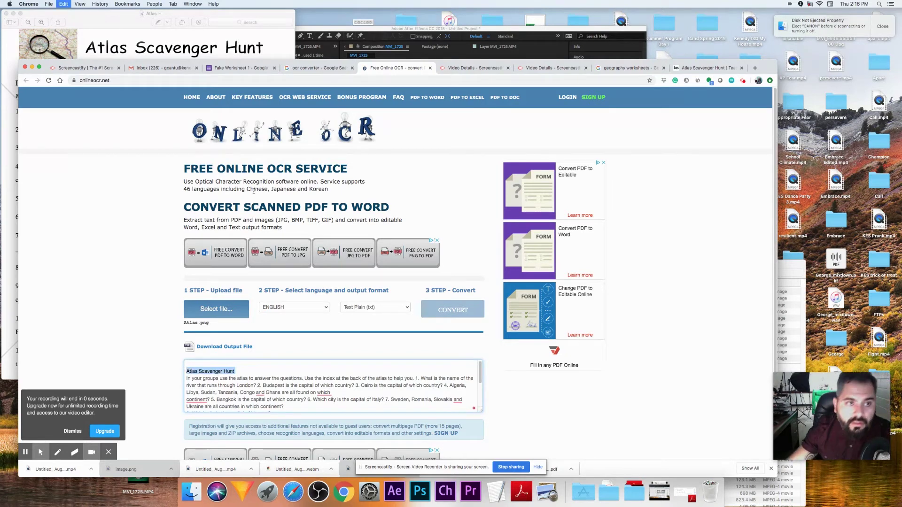
click(241, 68)
scroll(394, 187, up, 3)
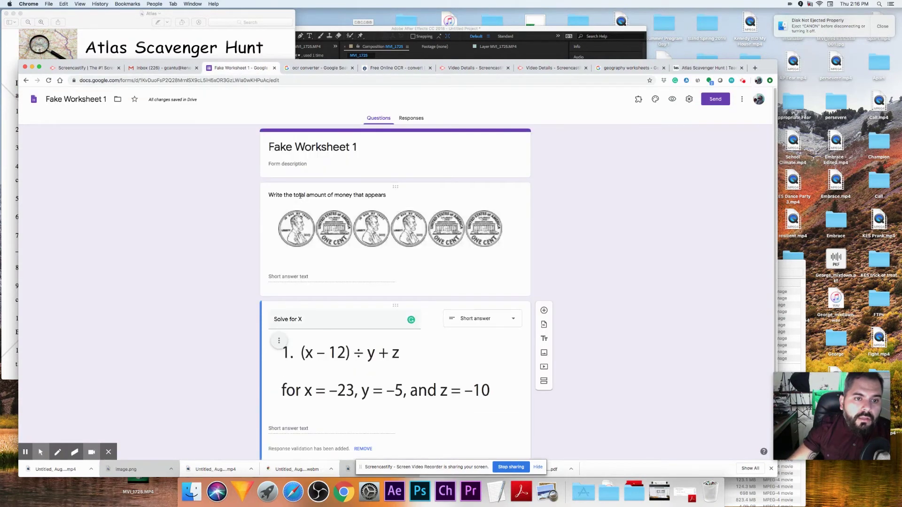
click(301, 147)
key(super+v)
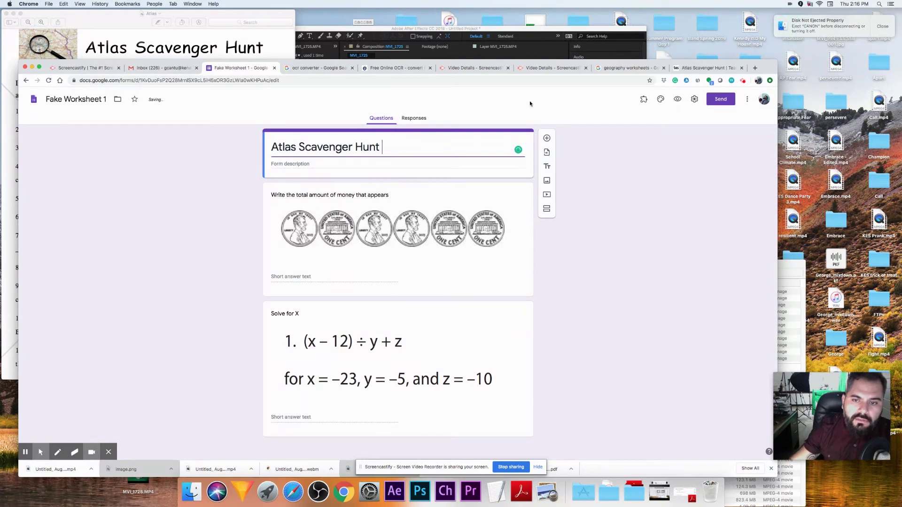
- Add two blank questions below the form title and move the Free Online OCR page into its own browser window
click(546, 138)
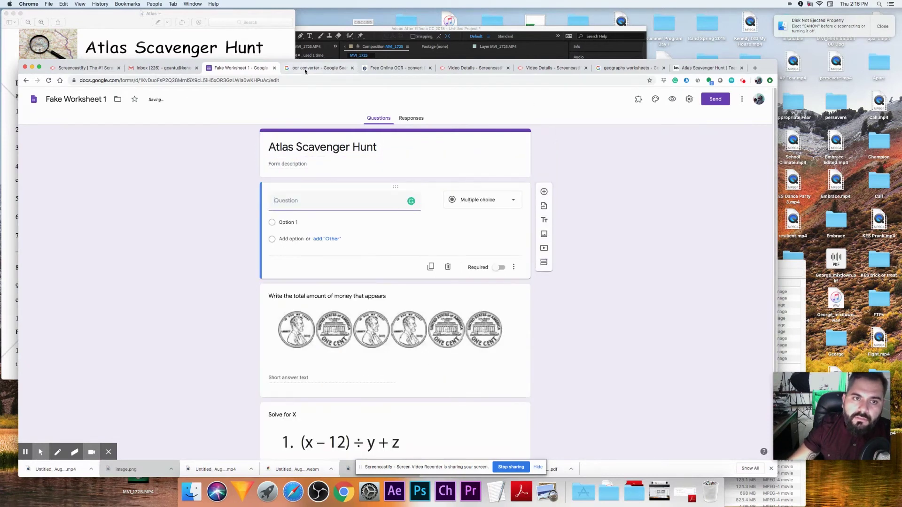
click(312, 68)
click(373, 69)
drag(374, 69, 545, 105)
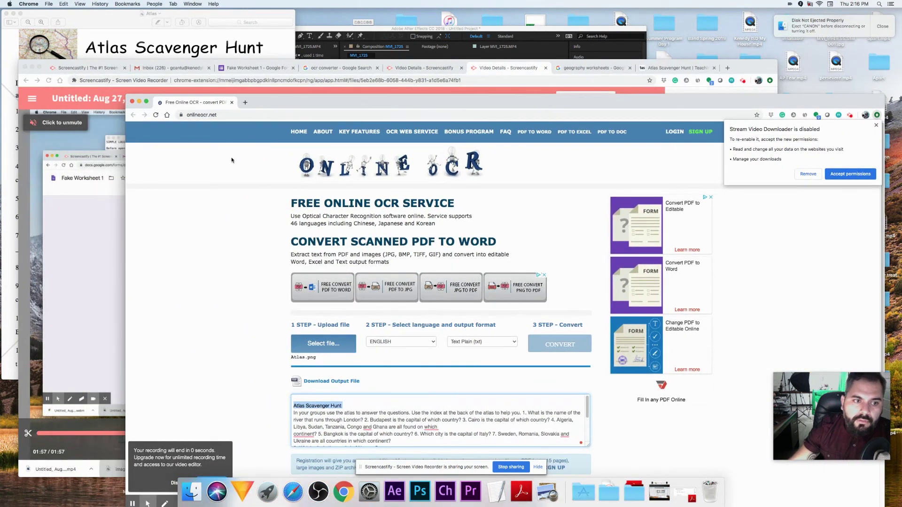
click(104, 183)
click(246, 68)
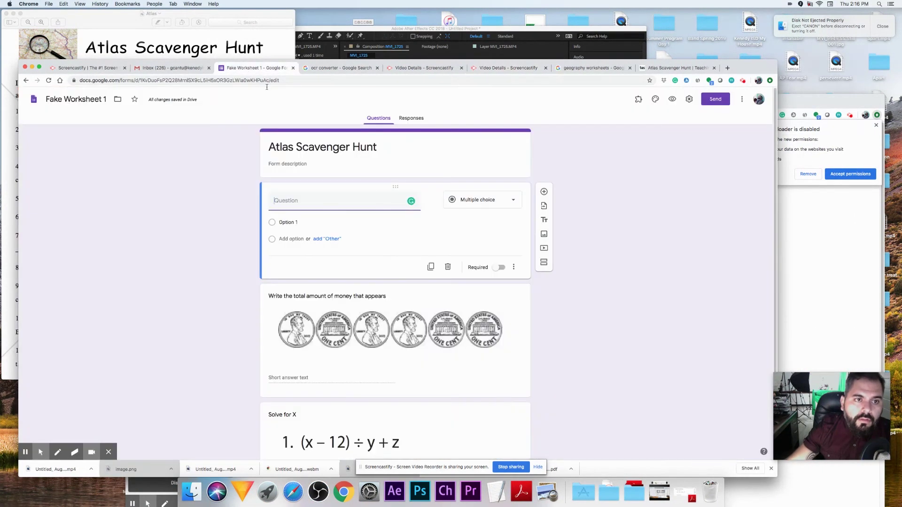
scroll(544, 145, down, 3)
click(544, 138)
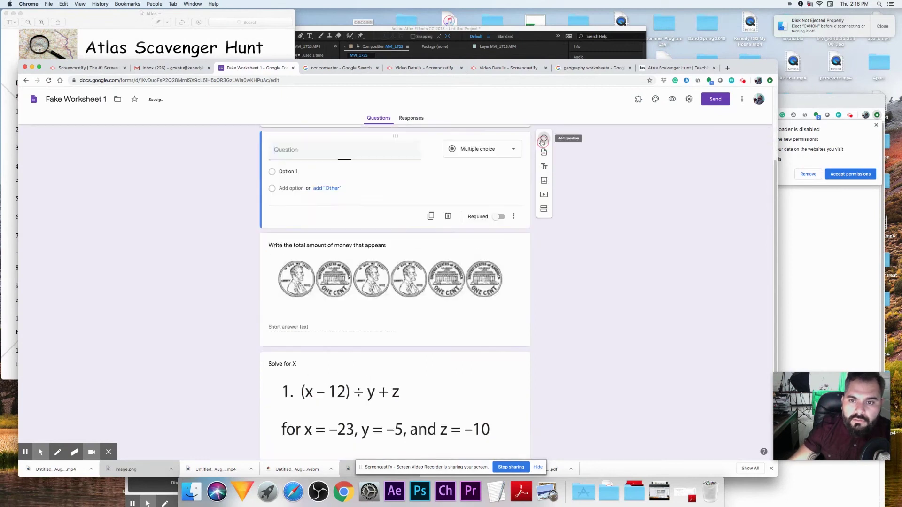
scroll(337, 248, up, 3)
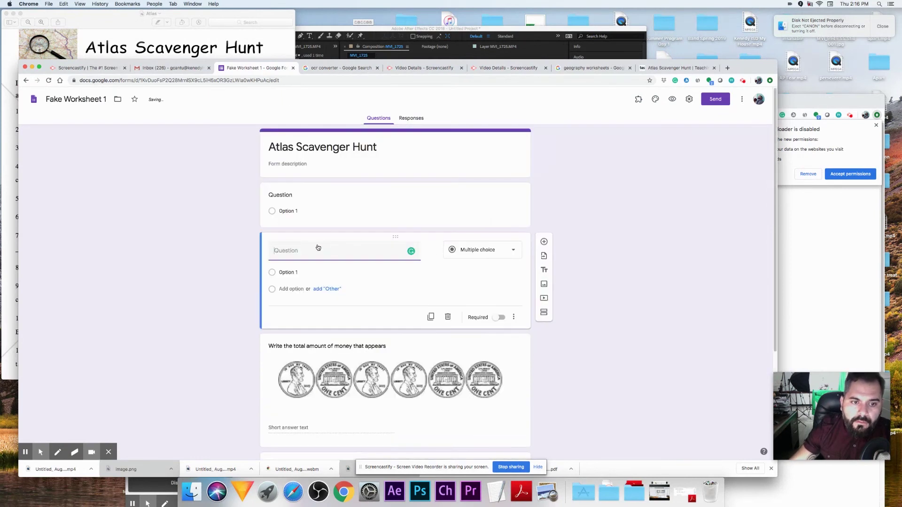
- Copy "1. What is the name of the river that runs through London?" from the OCR output into the first blank question as Short answer
click(301, 197)
click(844, 268)
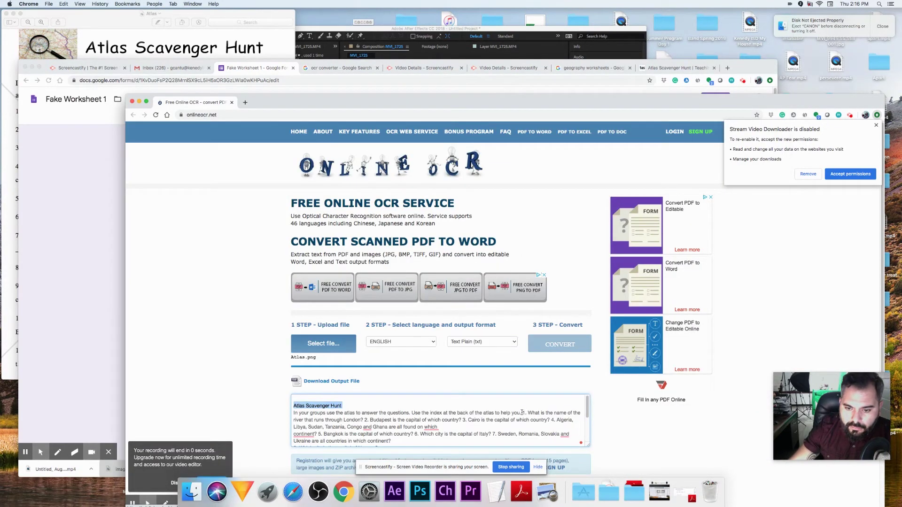
drag(523, 413, 365, 420)
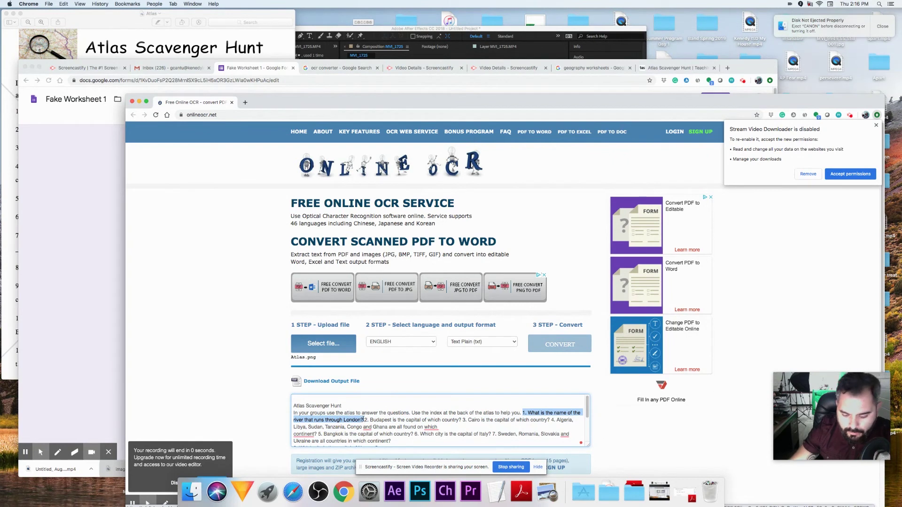
click(73, 238)
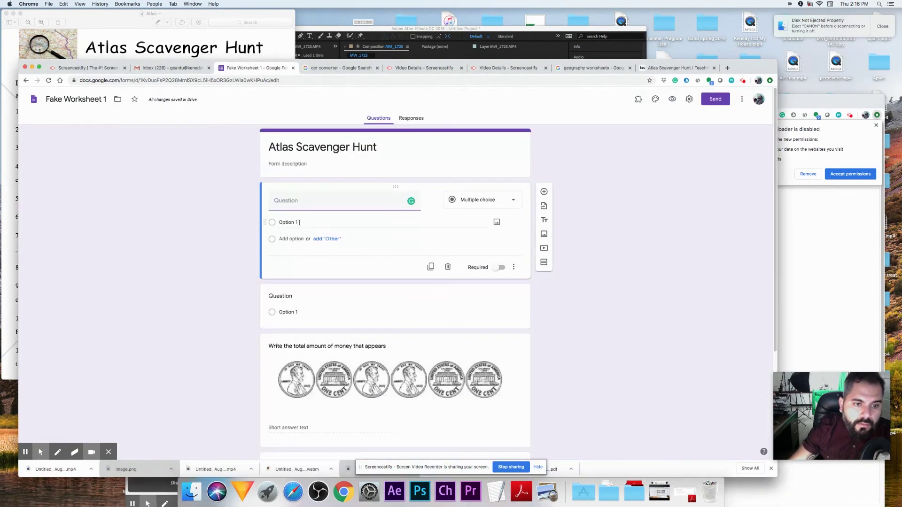
key(super+v)
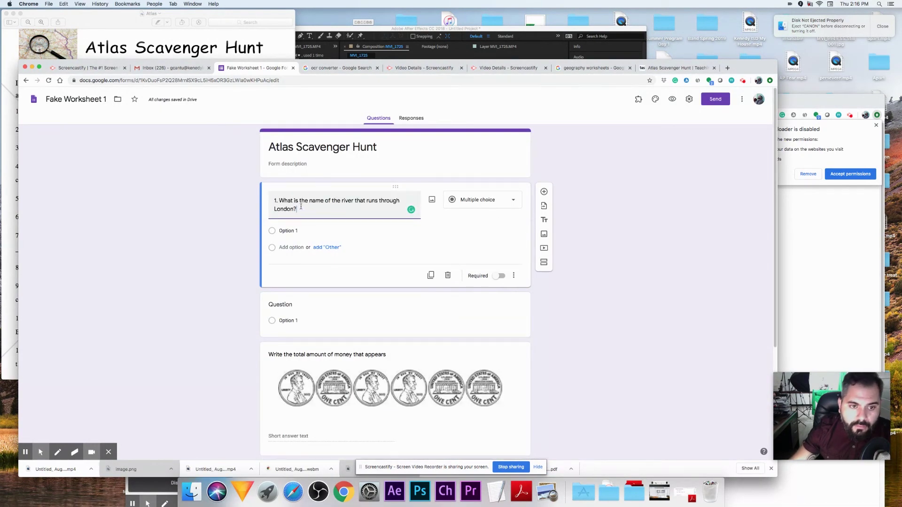
click(500, 202)
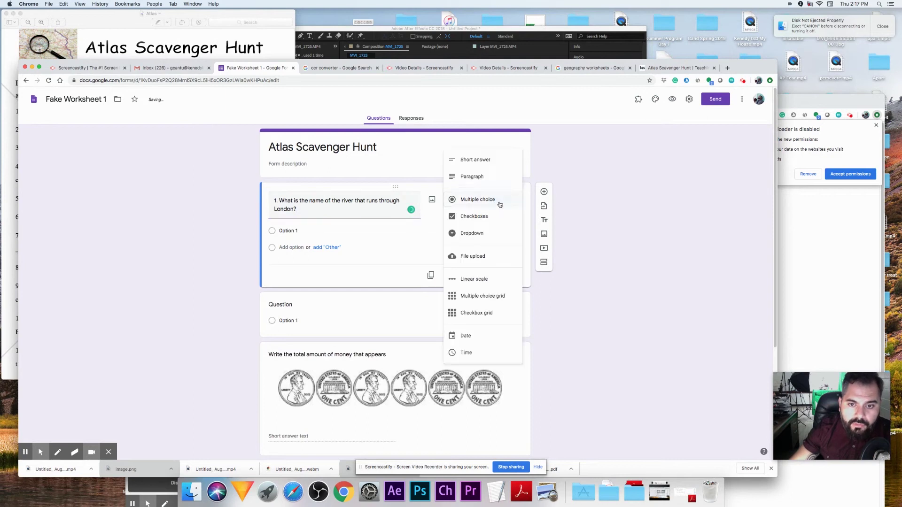
click(479, 159)
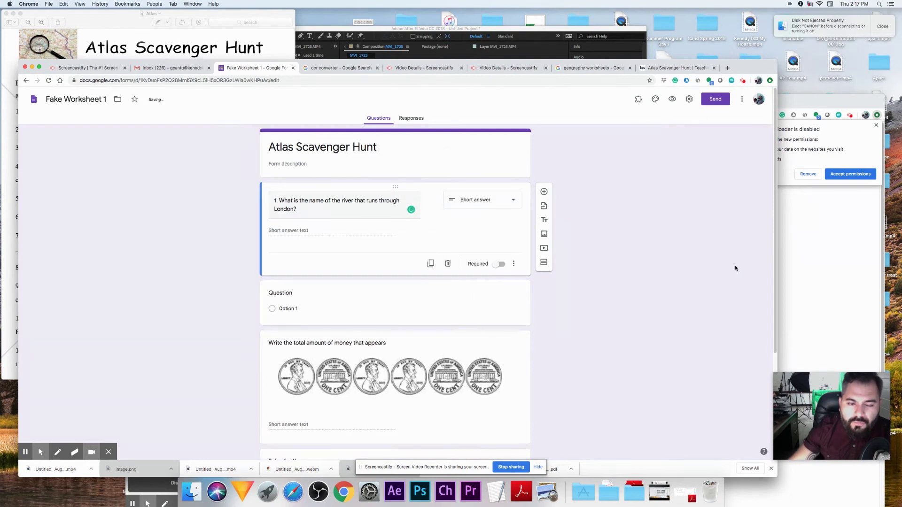
- Copy "2. Budapest is the capital of which country?" from the OCR output into the second blank question
click(797, 289)
click(370, 421)
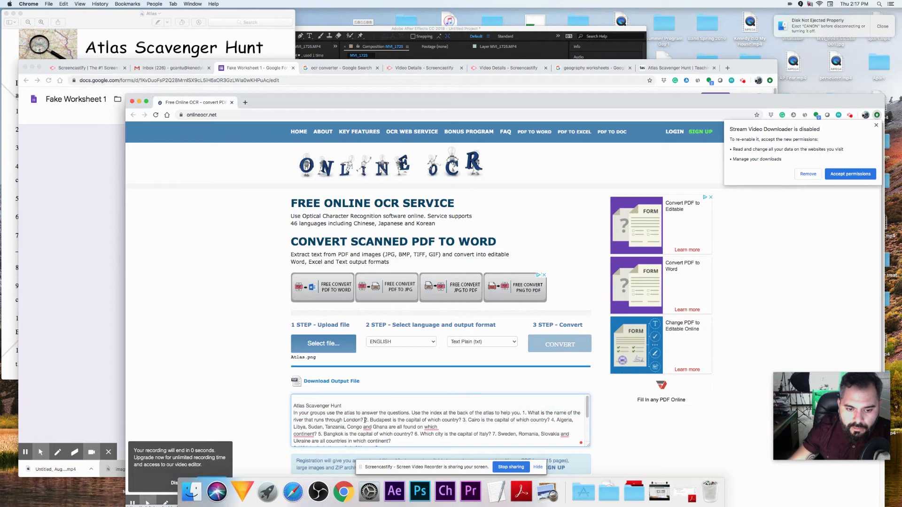
drag(366, 421, 461, 421)
key(super+c)
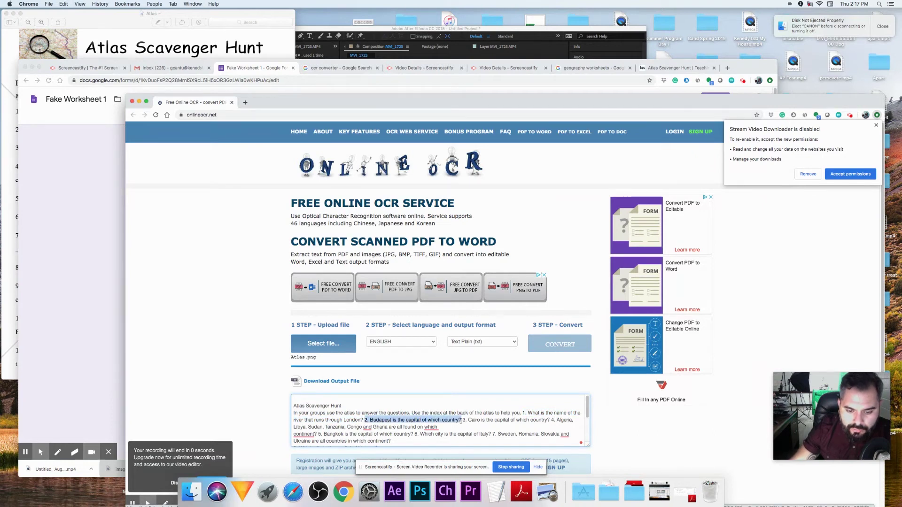
click(71, 335)
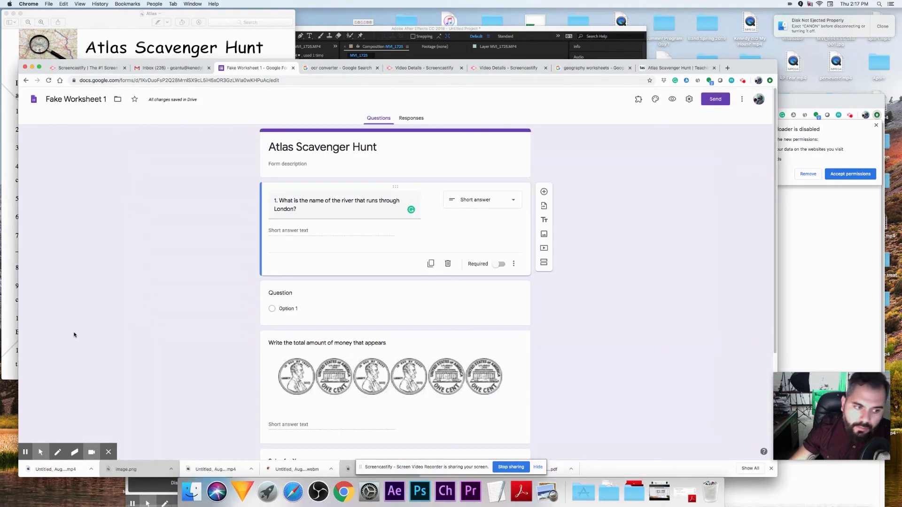
click(268, 306)
click(284, 262)
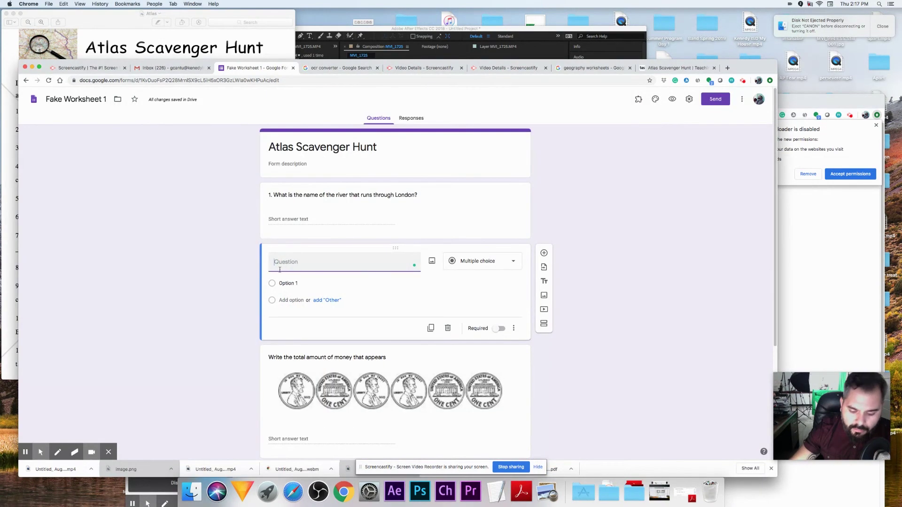
key(super+v)
- Add a new question after question 2 and fill it with "3. Cairo is the capital of which country?" from the OCR output
click(786, 321)
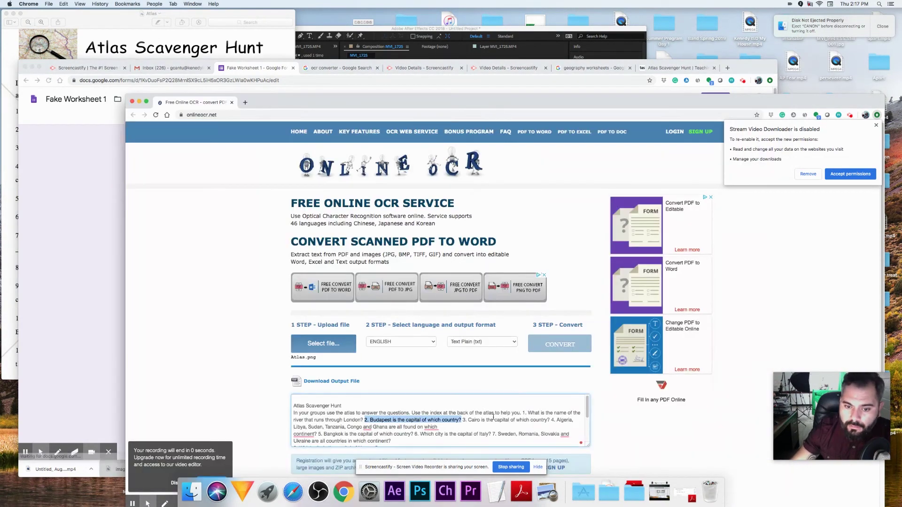
drag(462, 420, 549, 420)
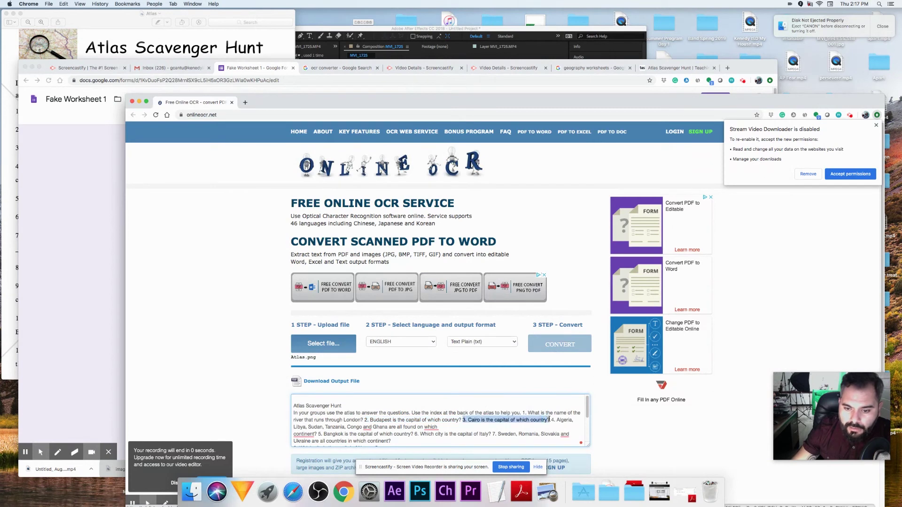
key(super+c)
click(116, 326)
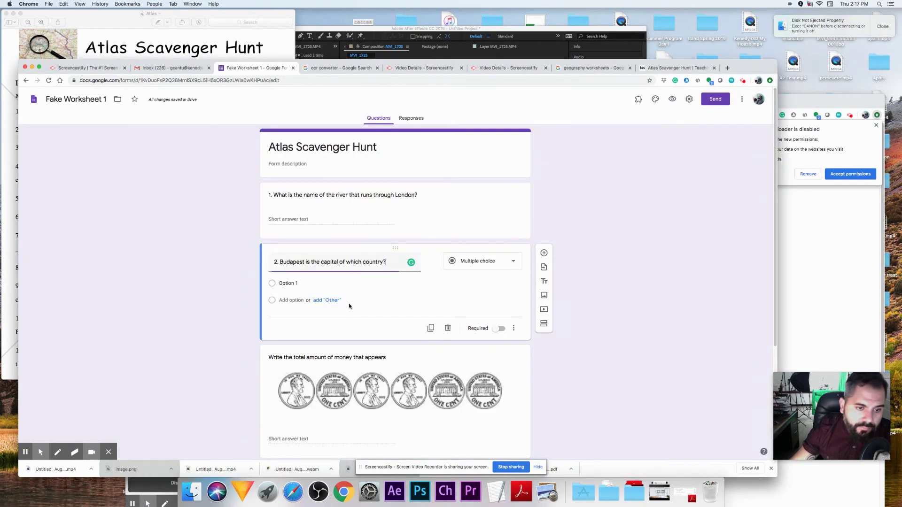
click(544, 253)
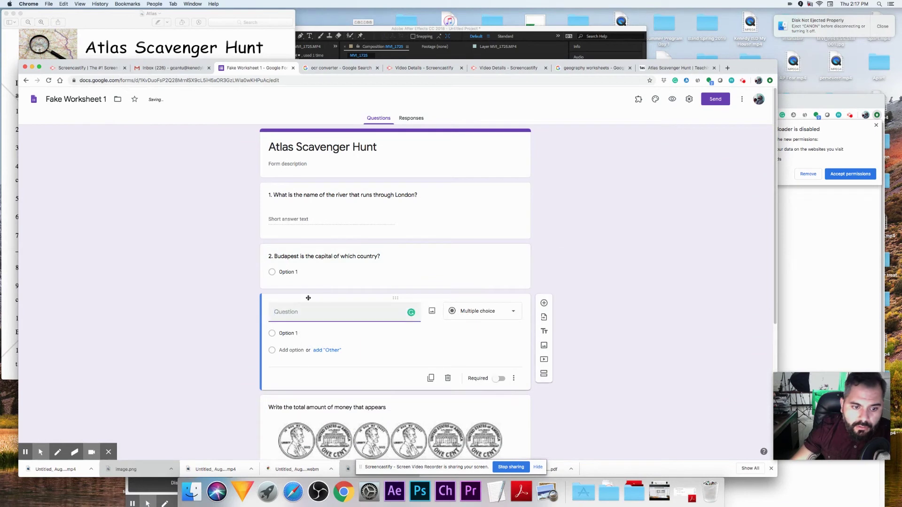
click(293, 310)
key(super+v)
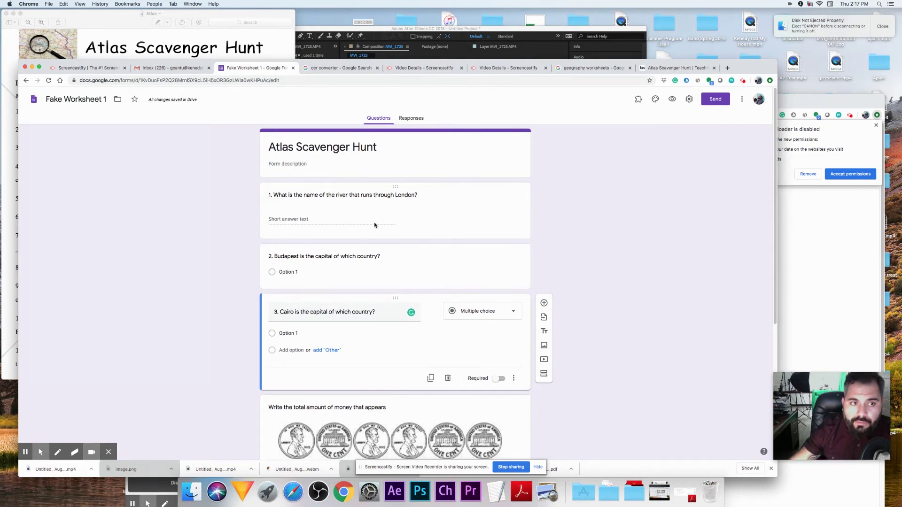
- Enable collecting email addresses and make the form a quiz in the form settings, then save them
click(690, 100)
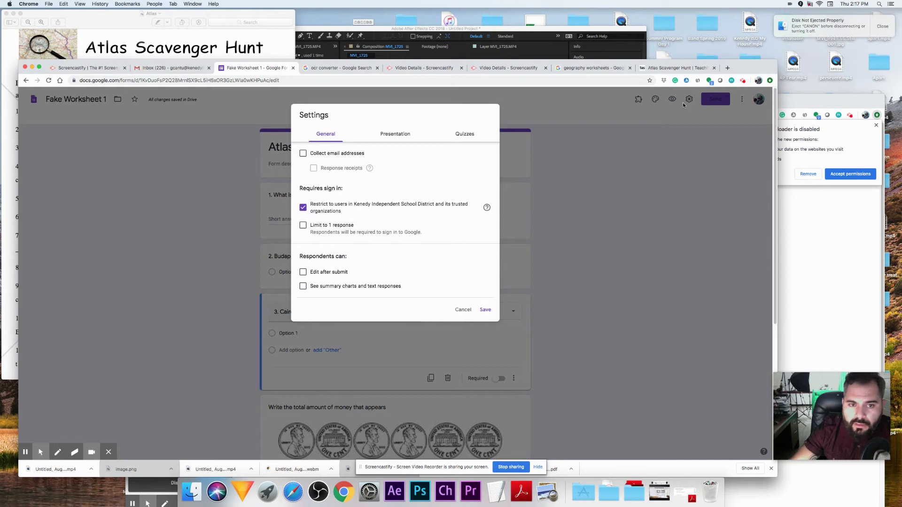
click(303, 154)
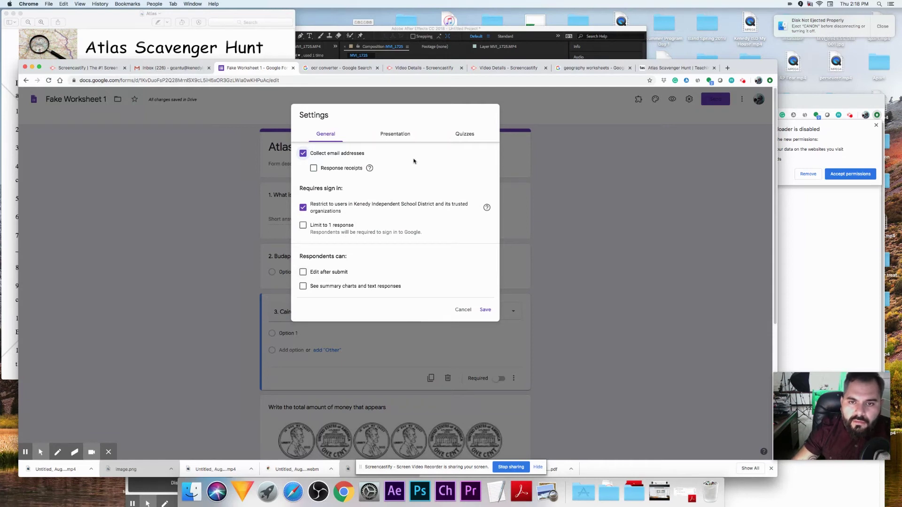
click(463, 137)
click(310, 155)
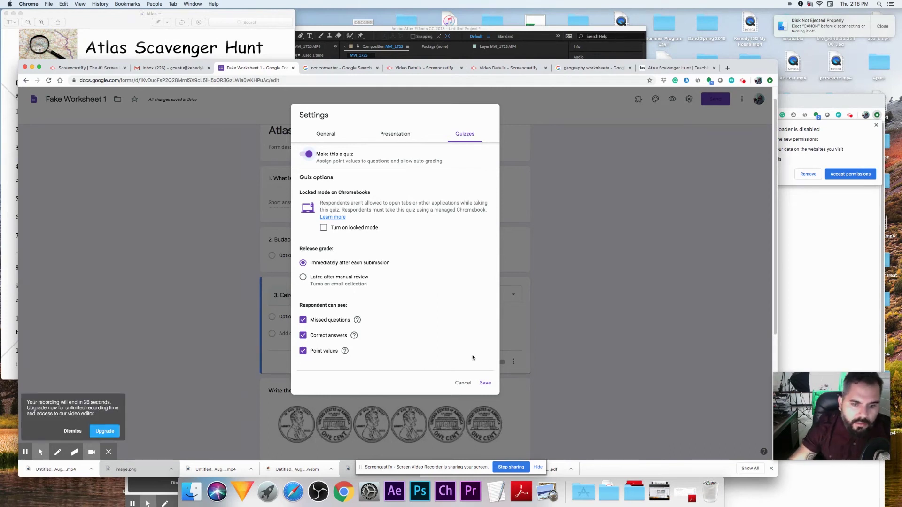
click(484, 384)
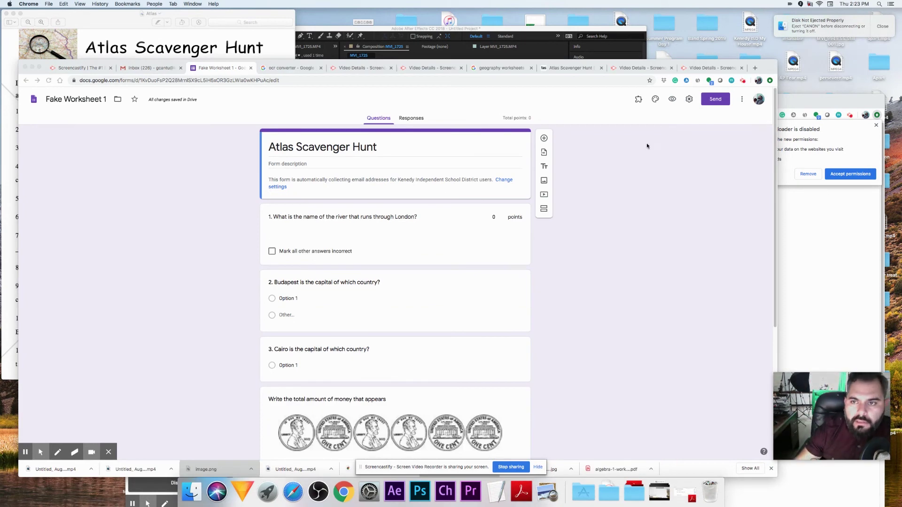
- Review the form's general and quiz settings, closing them without saving
click(689, 99)
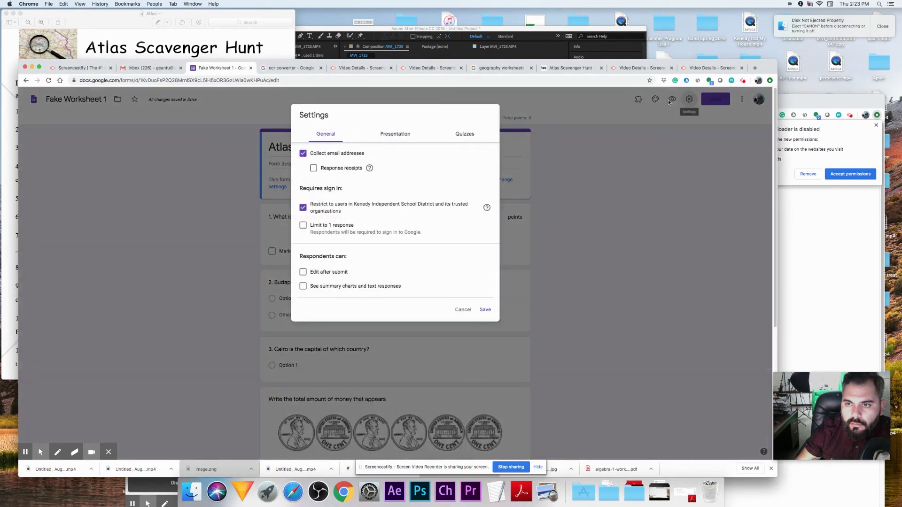
click(462, 134)
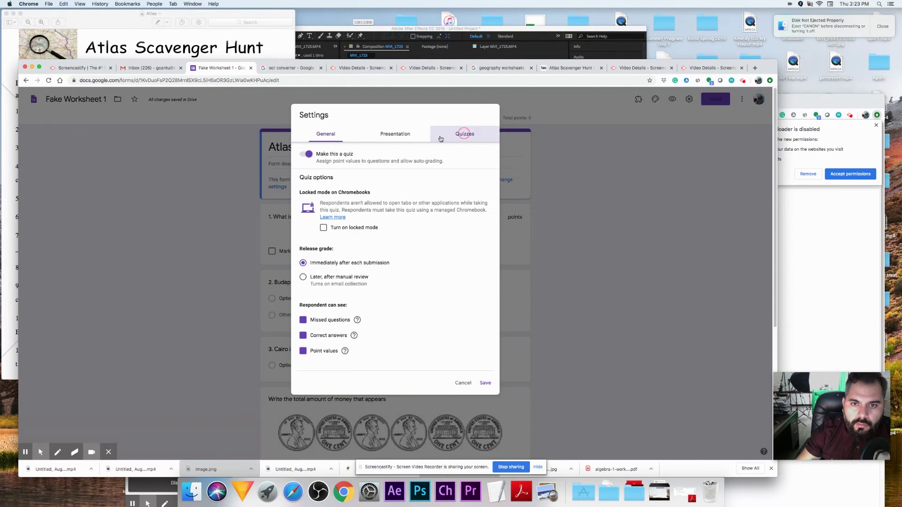
click(464, 383)
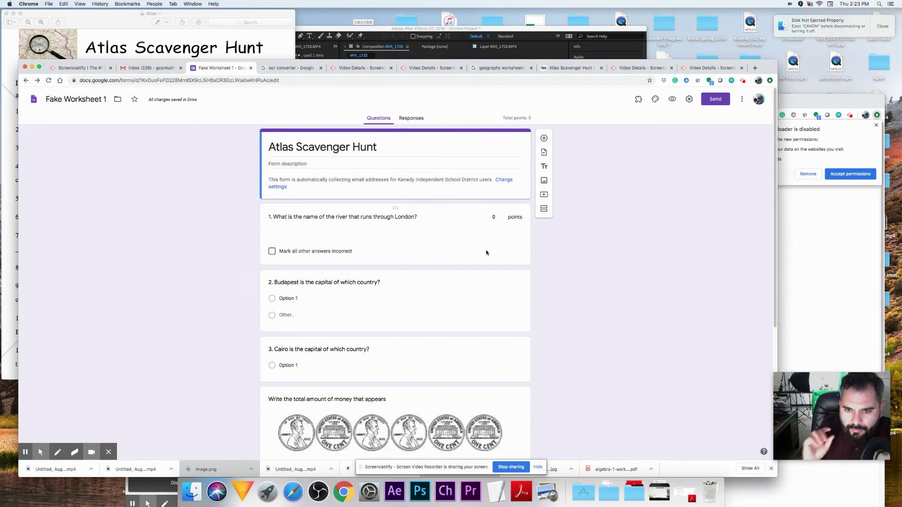
- Check the answer key and question type of question 1 about London's river
click(469, 250)
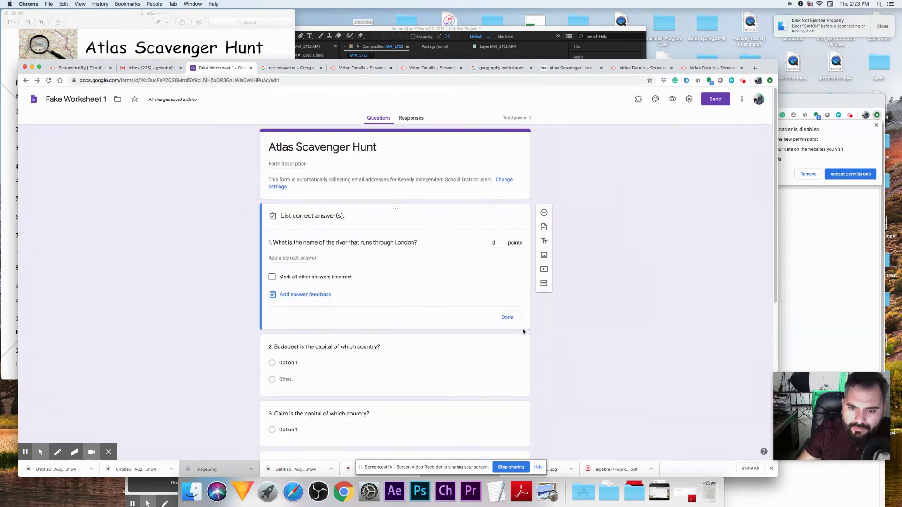
click(509, 317)
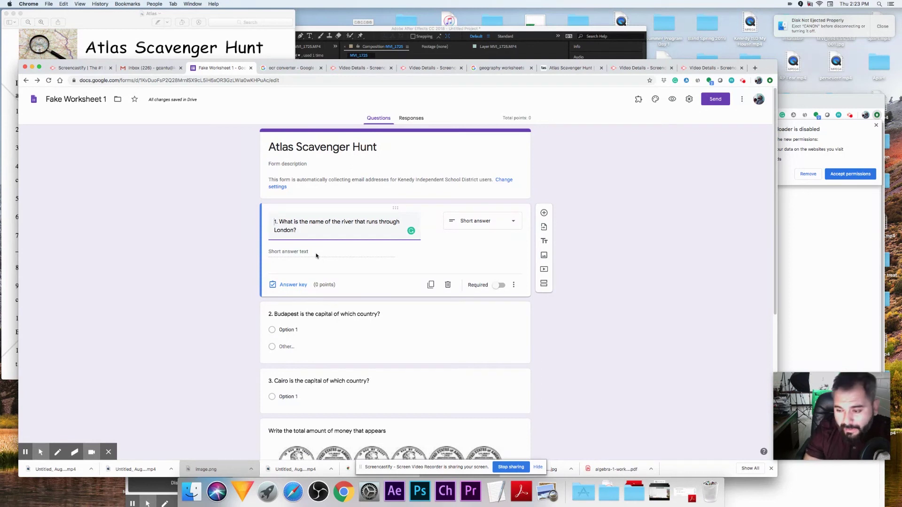
click(463, 222)
click(642, 247)
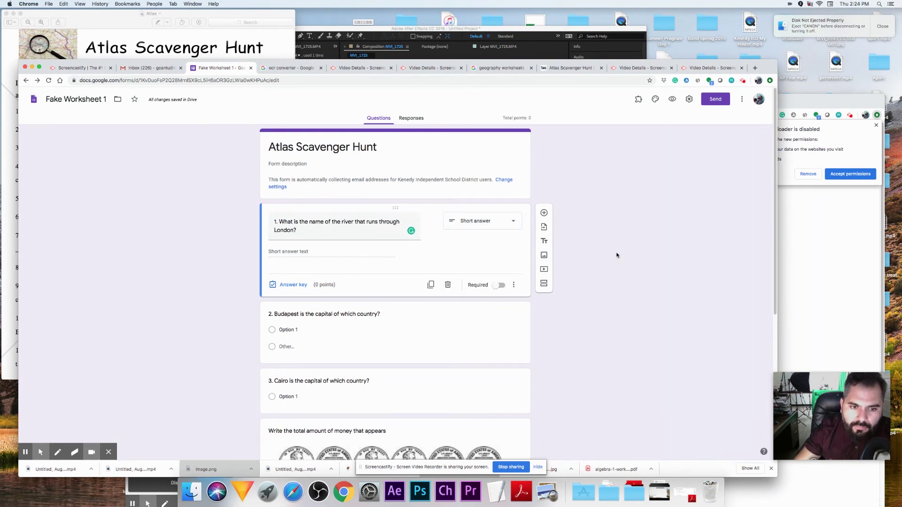
- Add "River Thames" and "Thames River" as correct answers in the answer key of question 1
click(297, 285)
click(293, 259)
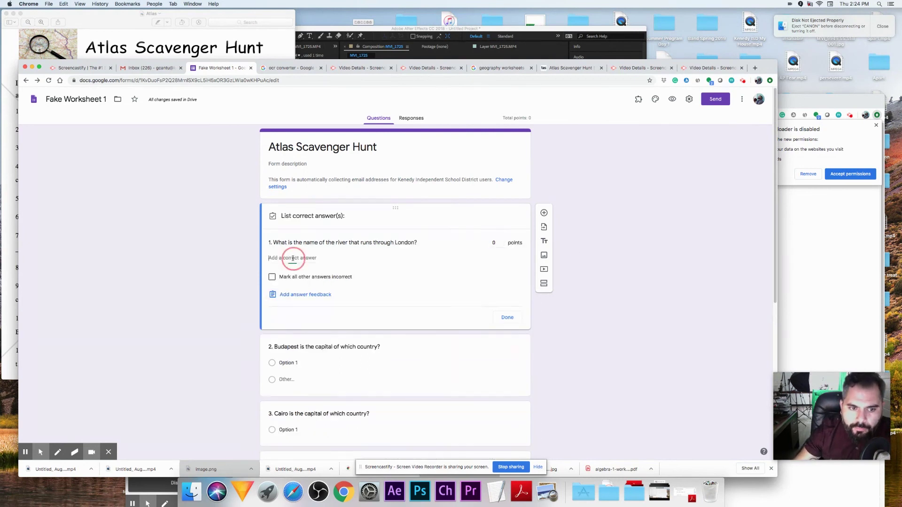
text(River Thames)
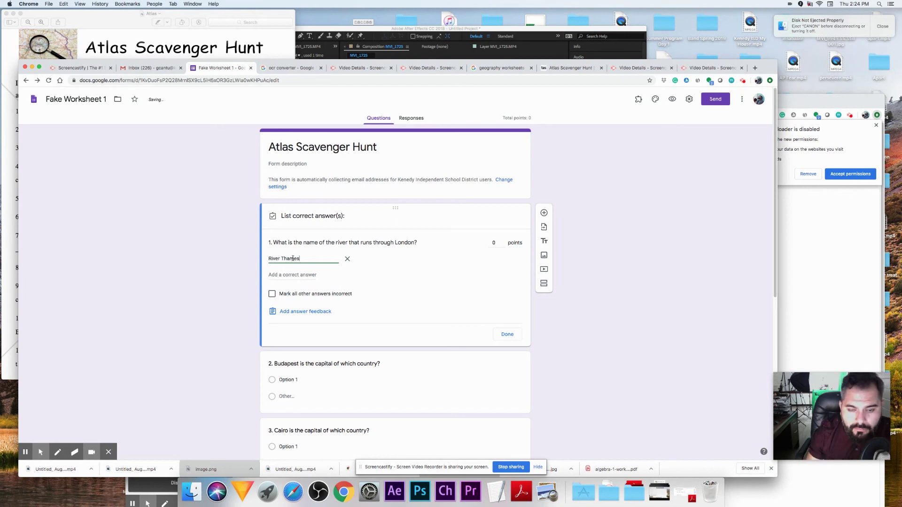
click(296, 275)
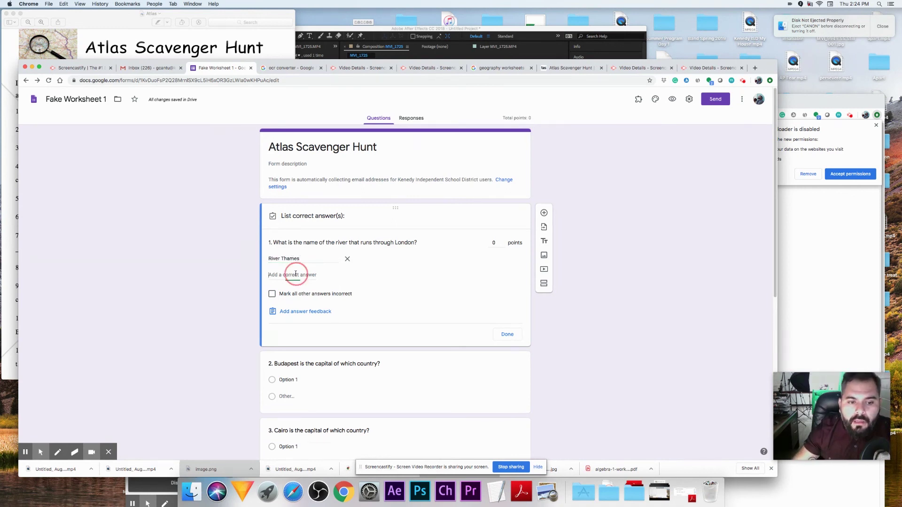
text(Th)
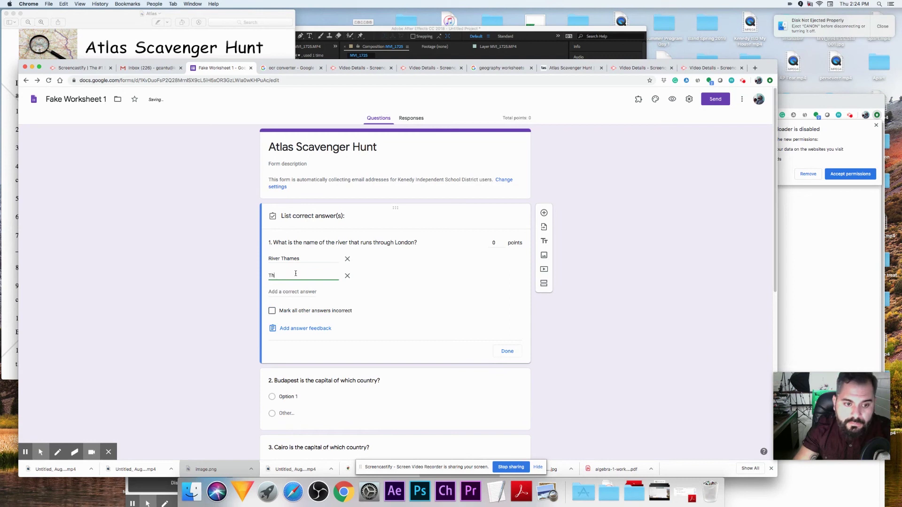
text(ames r)
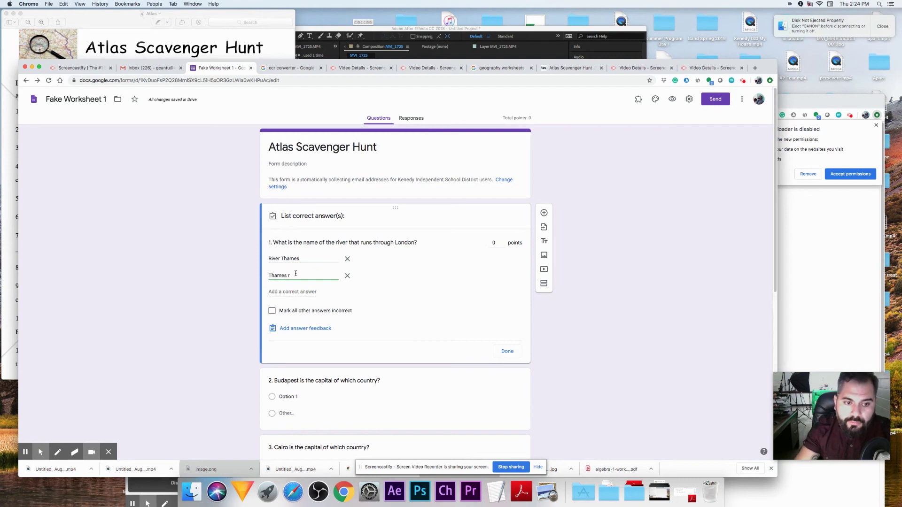
text(oi)
key(BackSpace)
key(BackSpace)
key(BackSpace)
key(BackSpace)
key(BackSpace)
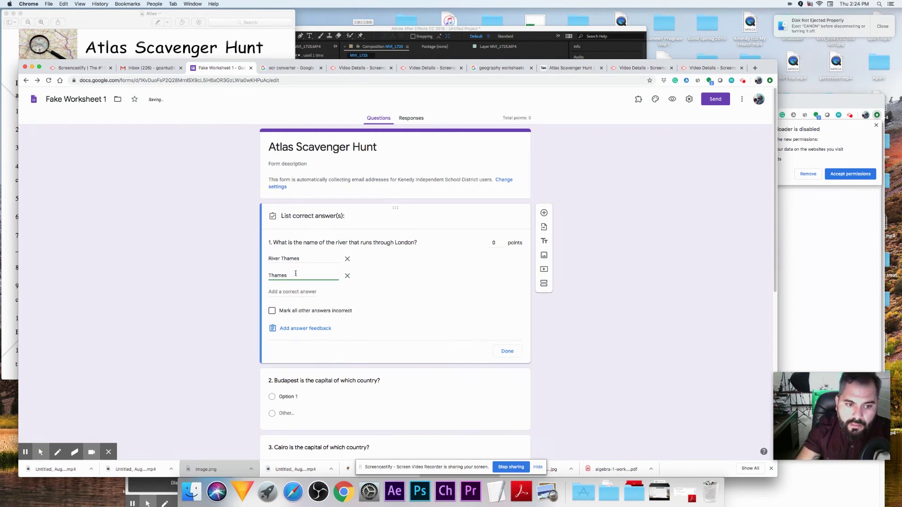
text(River)
click(368, 286)
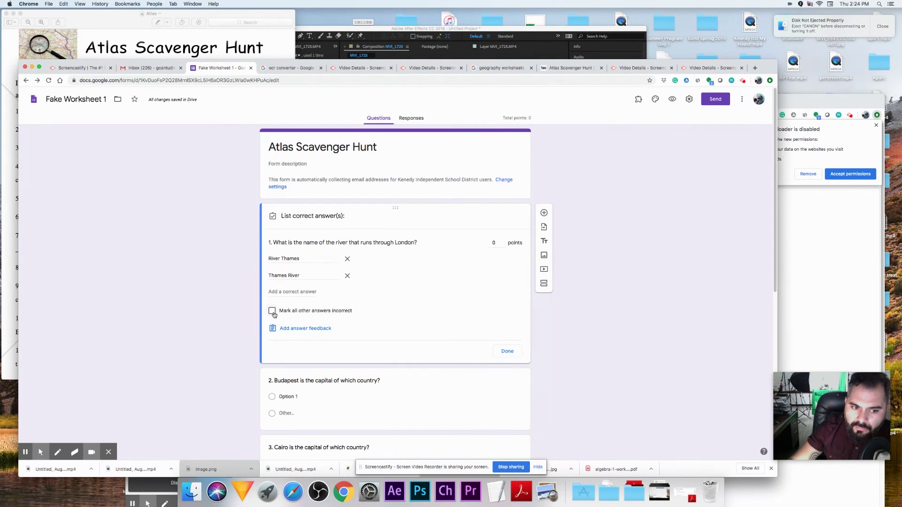
- Mark all other answers to question 1 incorrect, make it worth 20 points, and finish its answer key
click(273, 312)
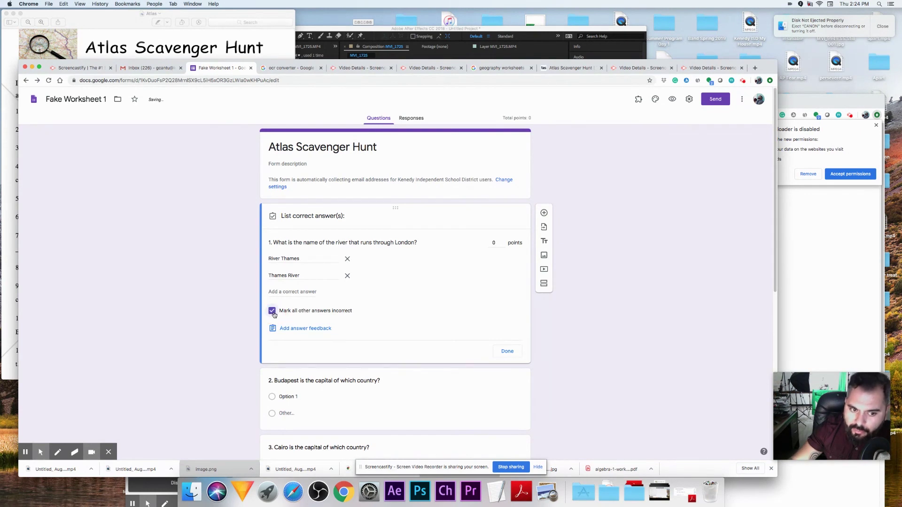
click(494, 242)
click(499, 242)
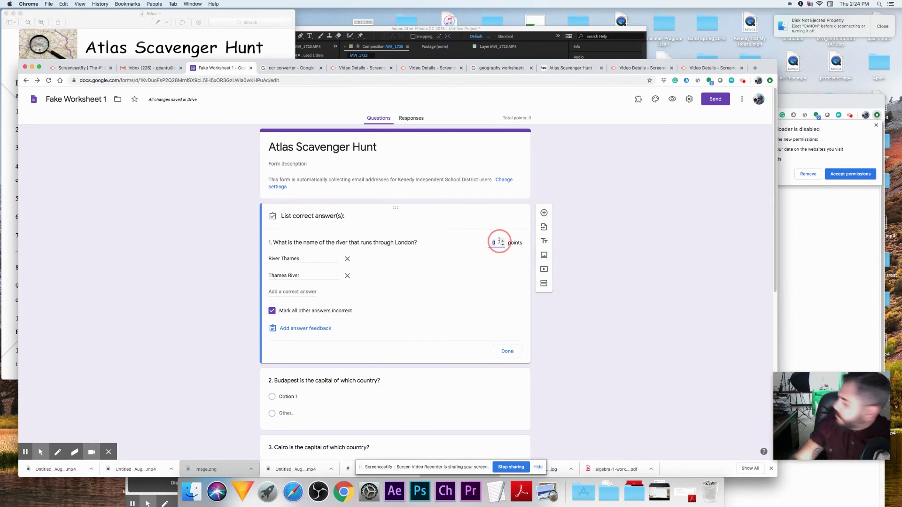
text(20)
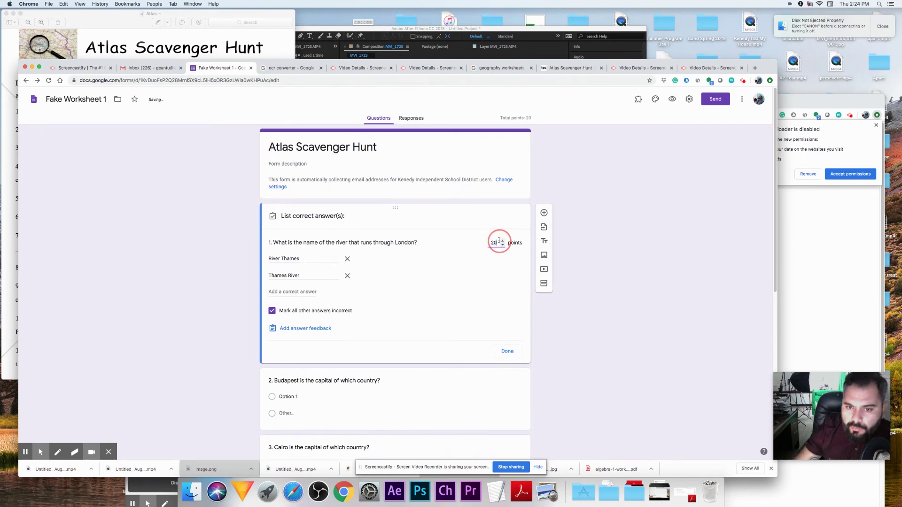
click(509, 351)
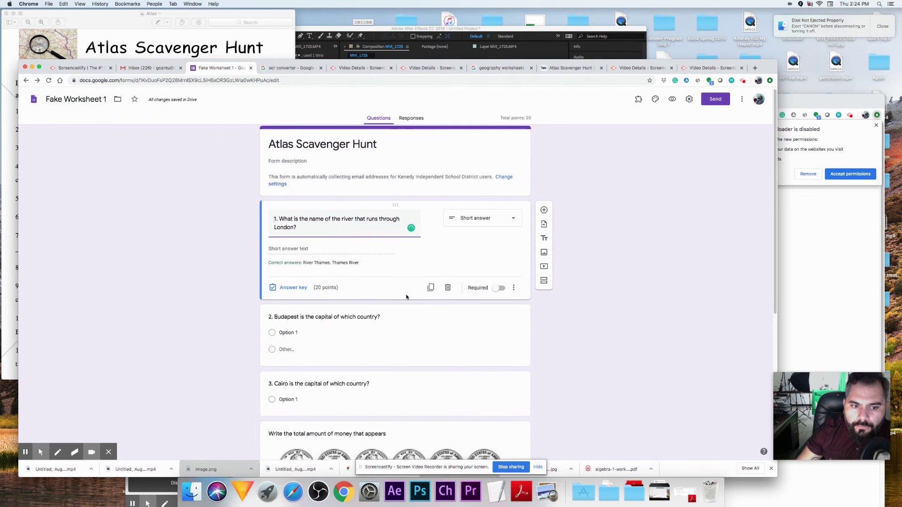
- Preview the form, submit a test response answering question 1 with "River Thames", and view its score
click(672, 101)
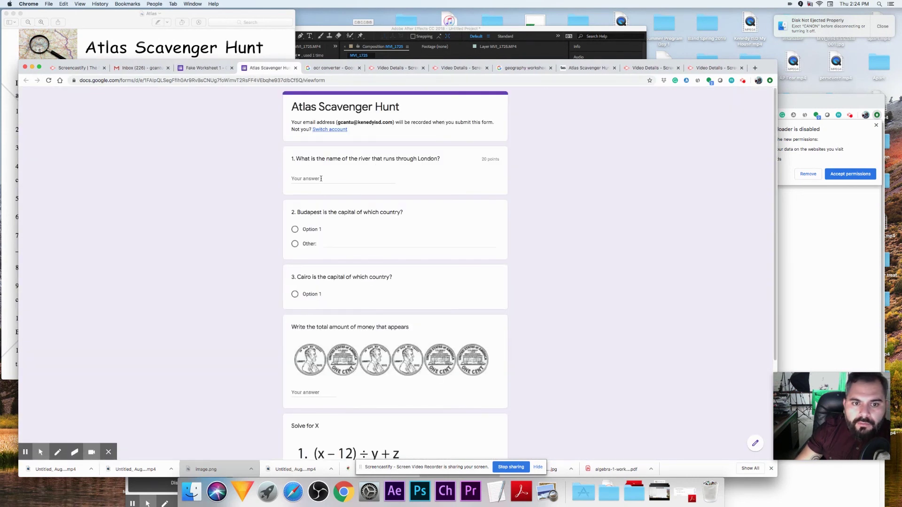
click(321, 179)
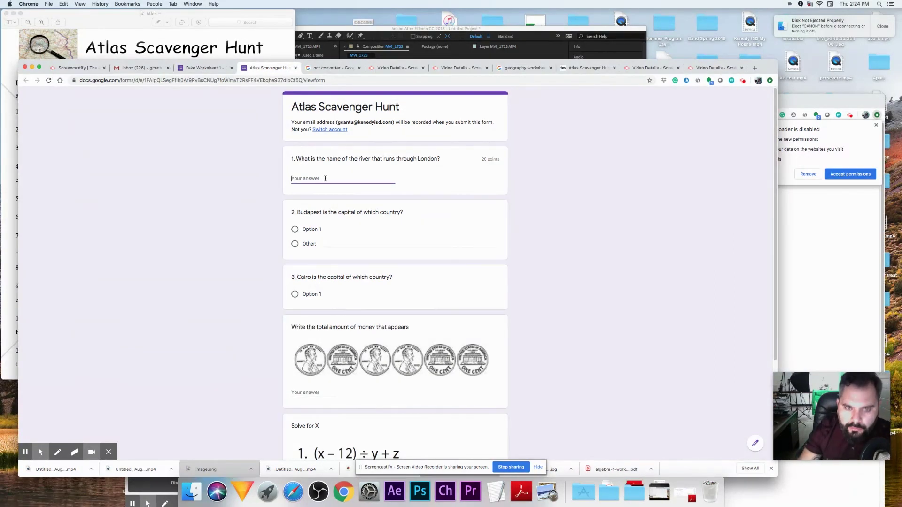
text(River Thames)
click(417, 174)
scroll(423, 184, down, 3)
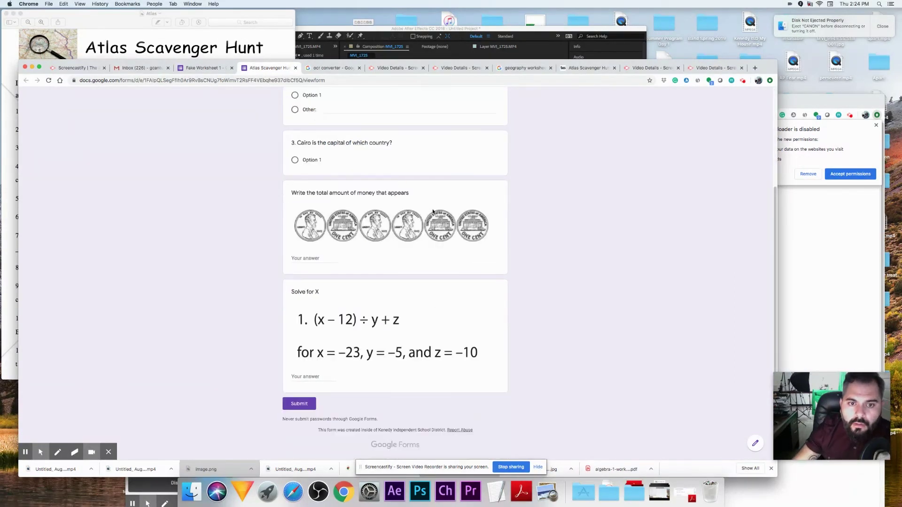
click(304, 404)
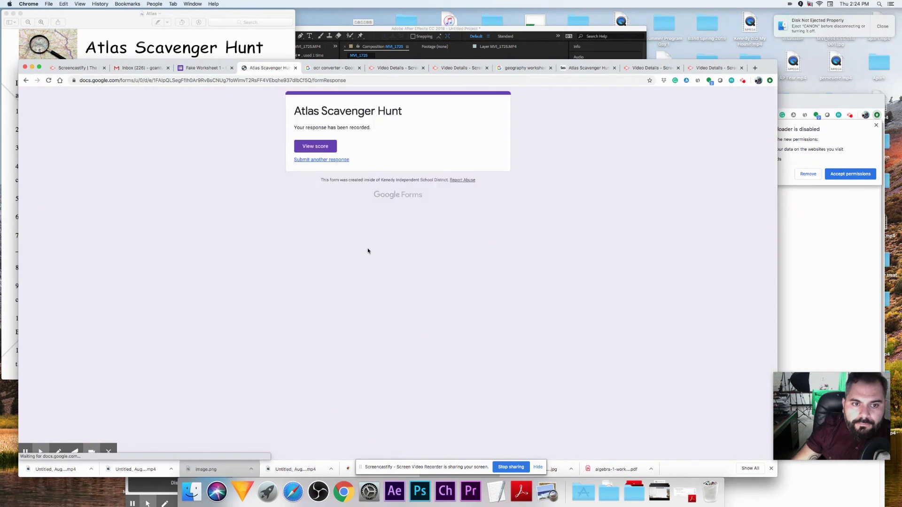
click(316, 146)
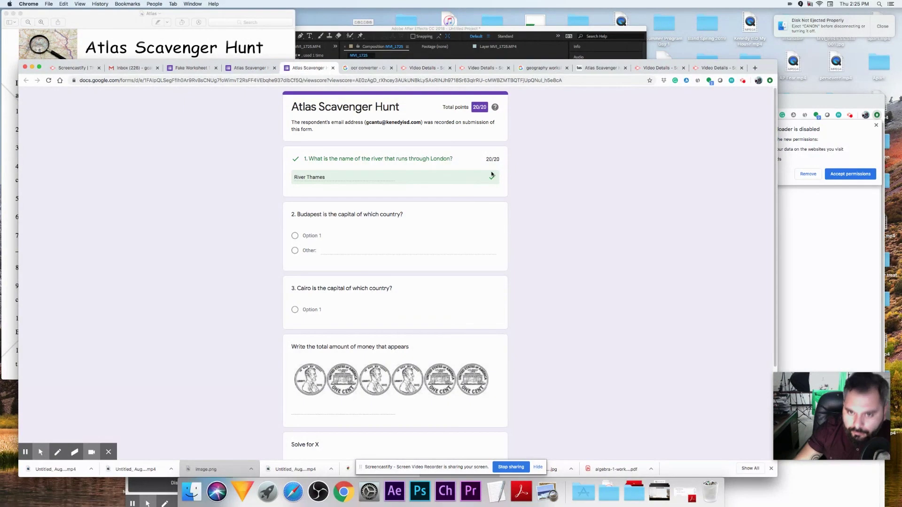
- Return to the form editor and add two more choices to question 2 about Budapest
click(247, 68)
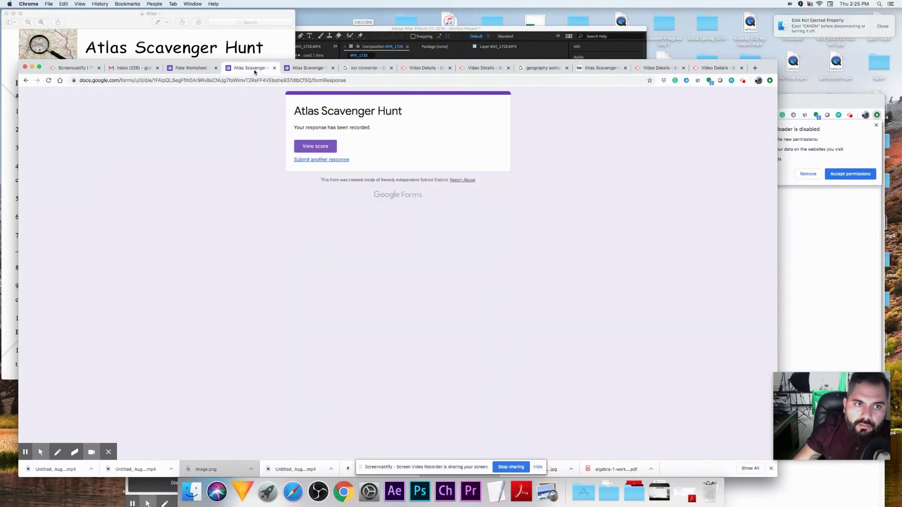
click(194, 70)
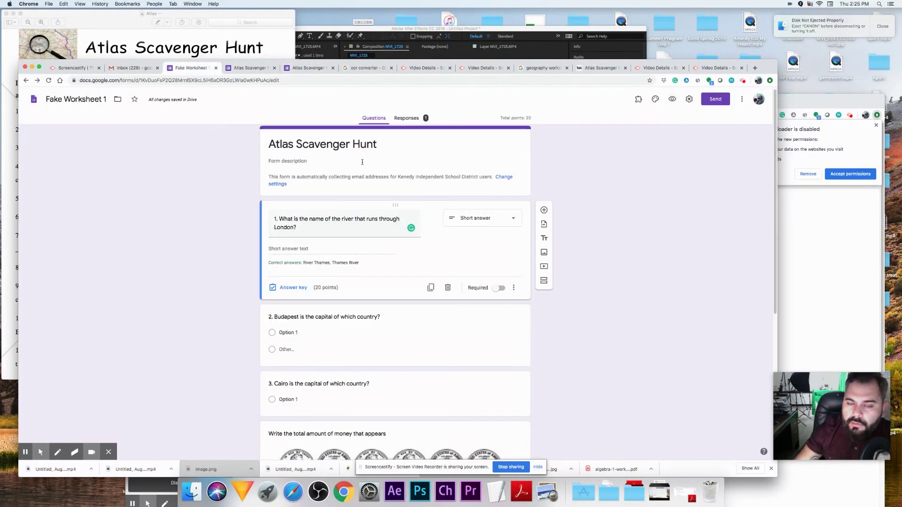
scroll(362, 162, down, 3)
click(374, 266)
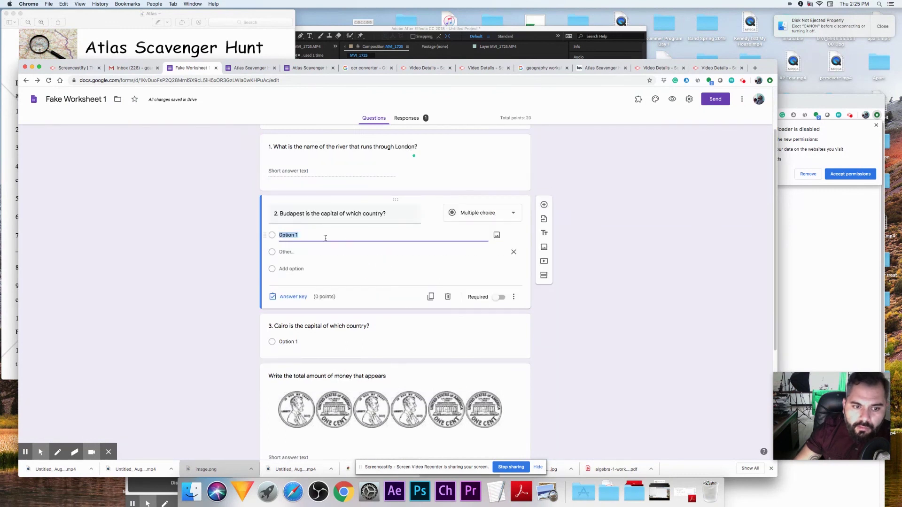
click(292, 254)
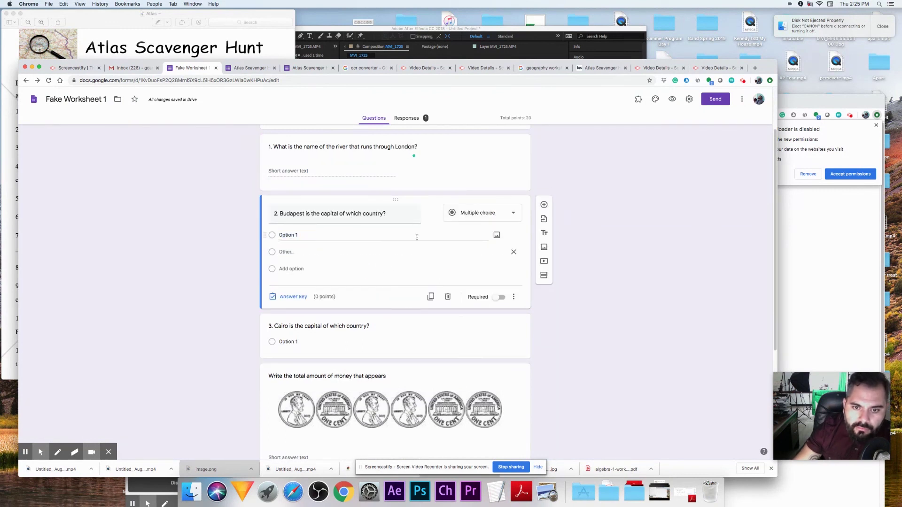
click(293, 269)
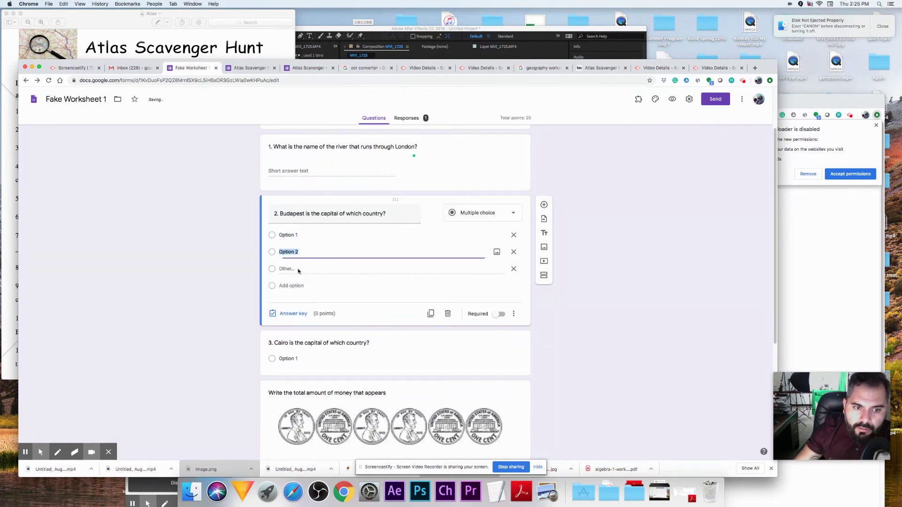
click(299, 286)
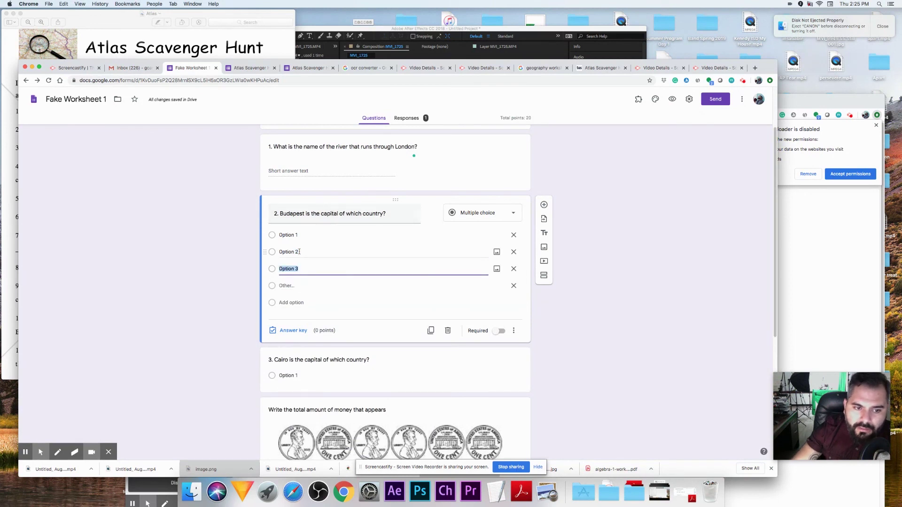
- Set Option 2 as the correct answer to question 2 and make the question worth 20 points
click(293, 331)
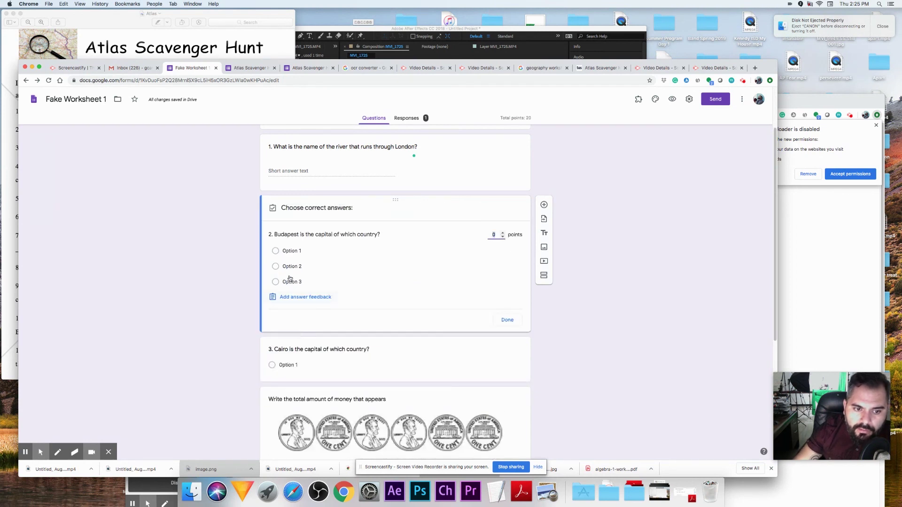
click(276, 266)
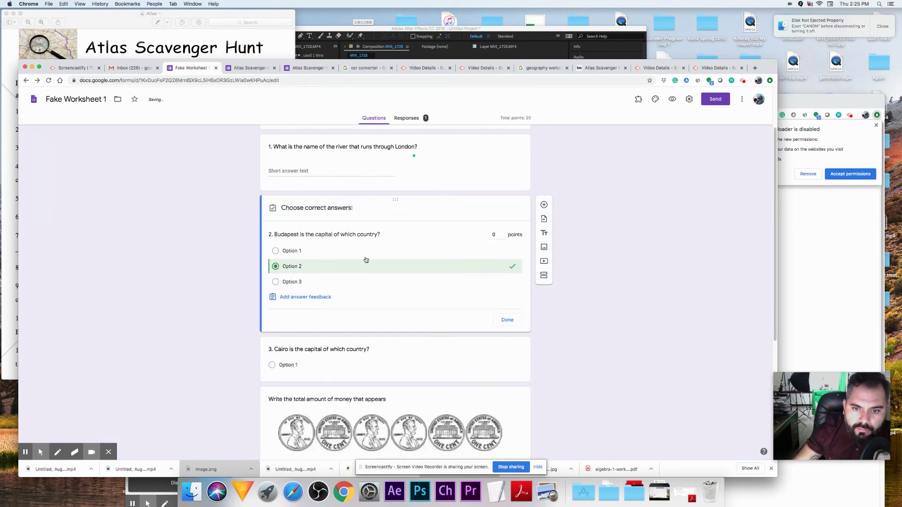
double_click(494, 234)
text(20)
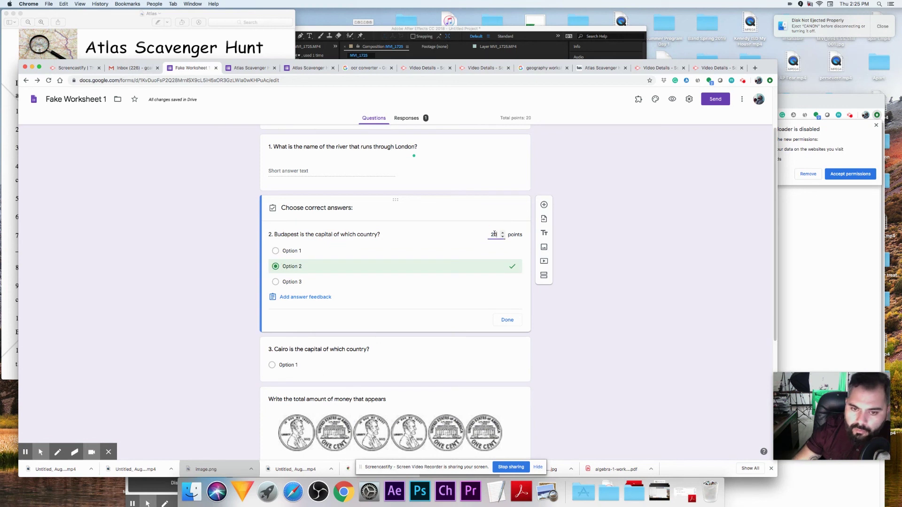
click(508, 320)
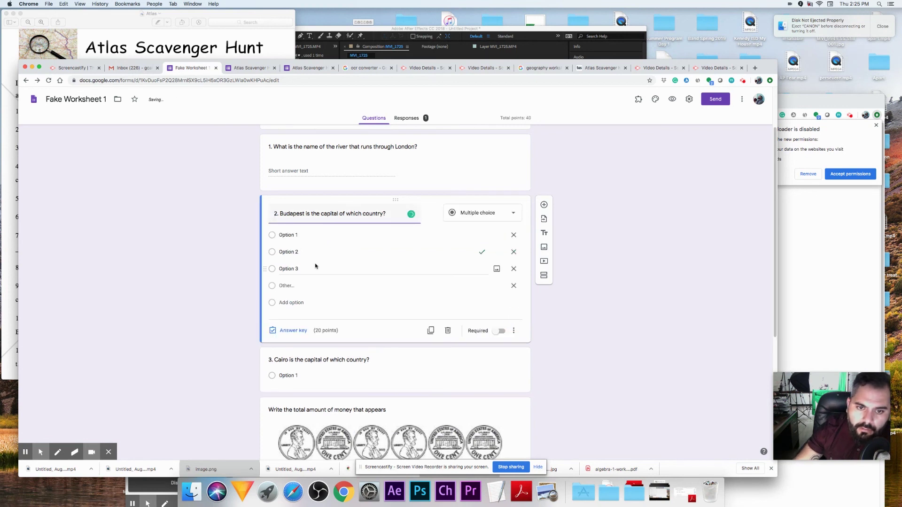
scroll(323, 266, down, 5)
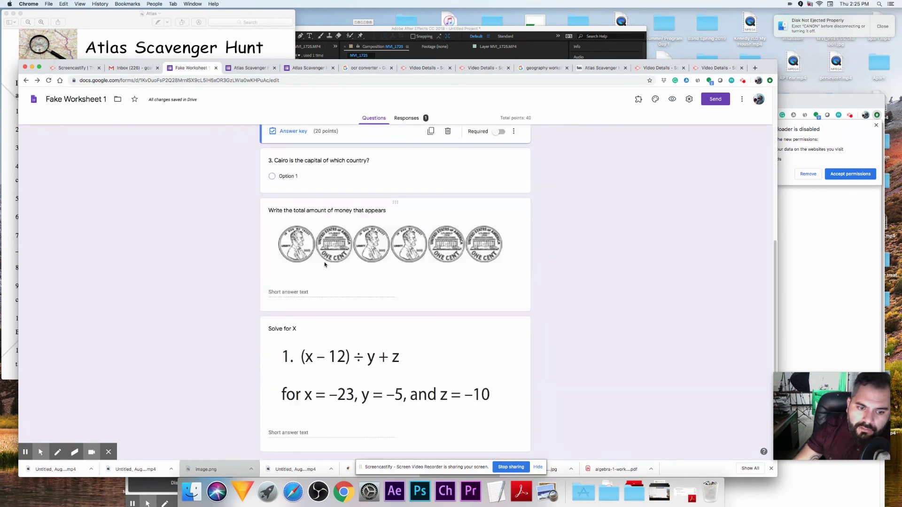
scroll(324, 264, down, 1)
scroll(324, 265, up, 7)
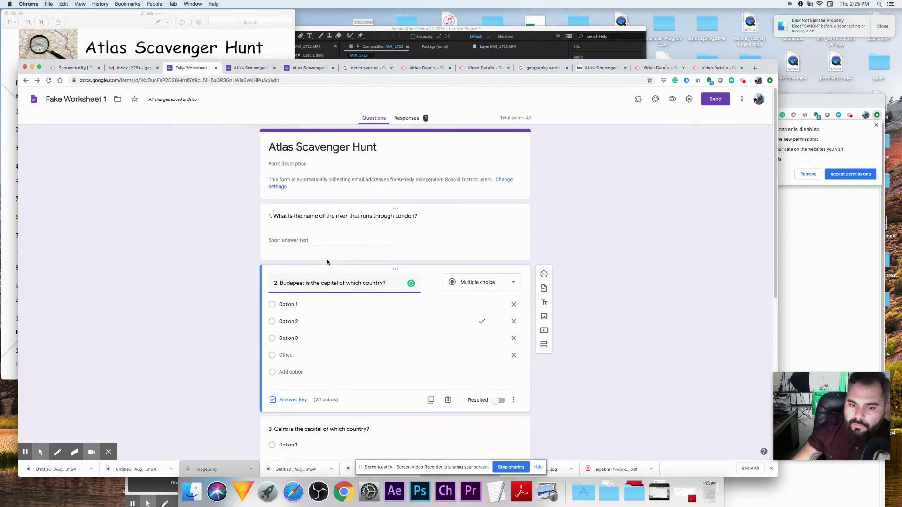
scroll(326, 263, down, 3)
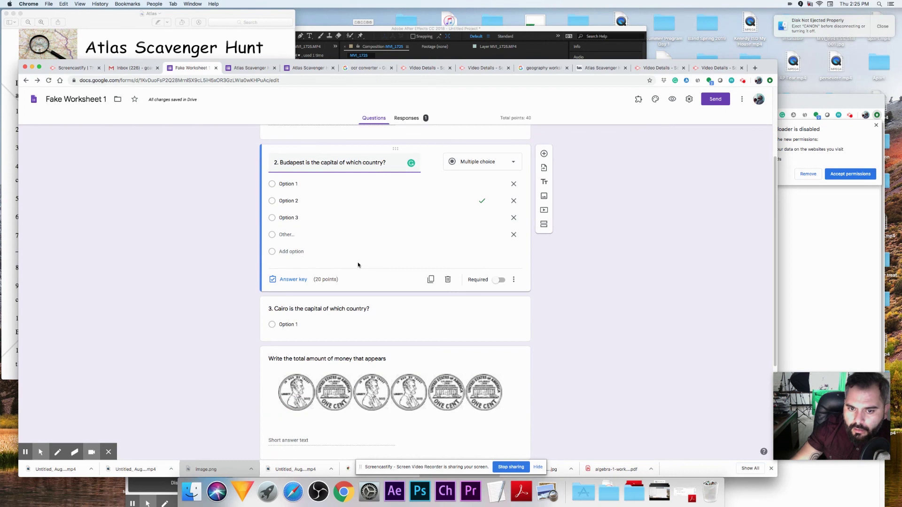
scroll(364, 265, down, 4)
scroll(361, 262, up, 5)
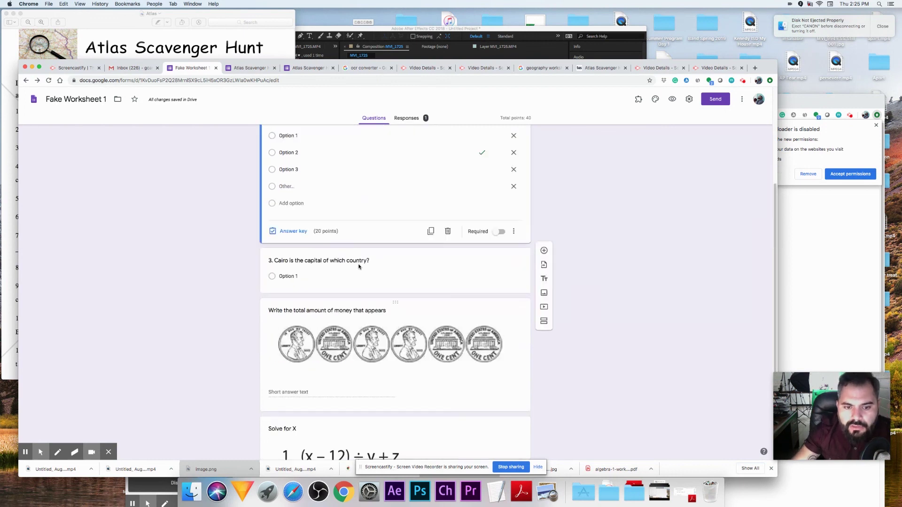
scroll(363, 260, up, 1)
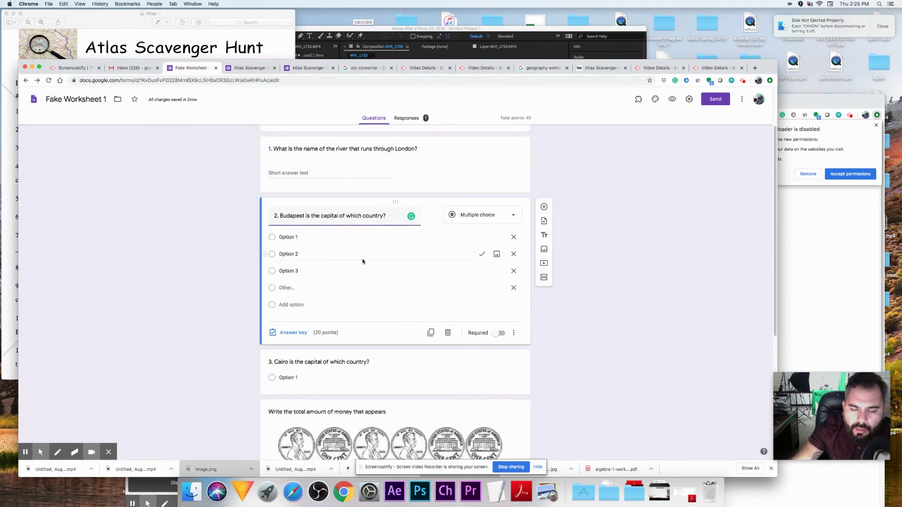